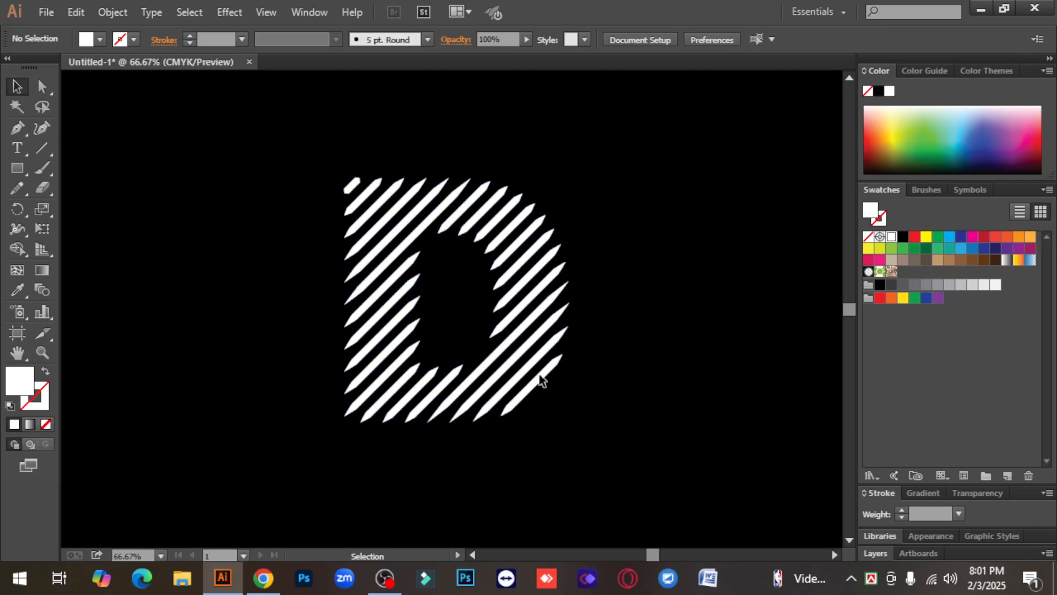
{"action": "left_click_drag", "start_coordinate": [313, 166], "coordinate": [578, 448]}
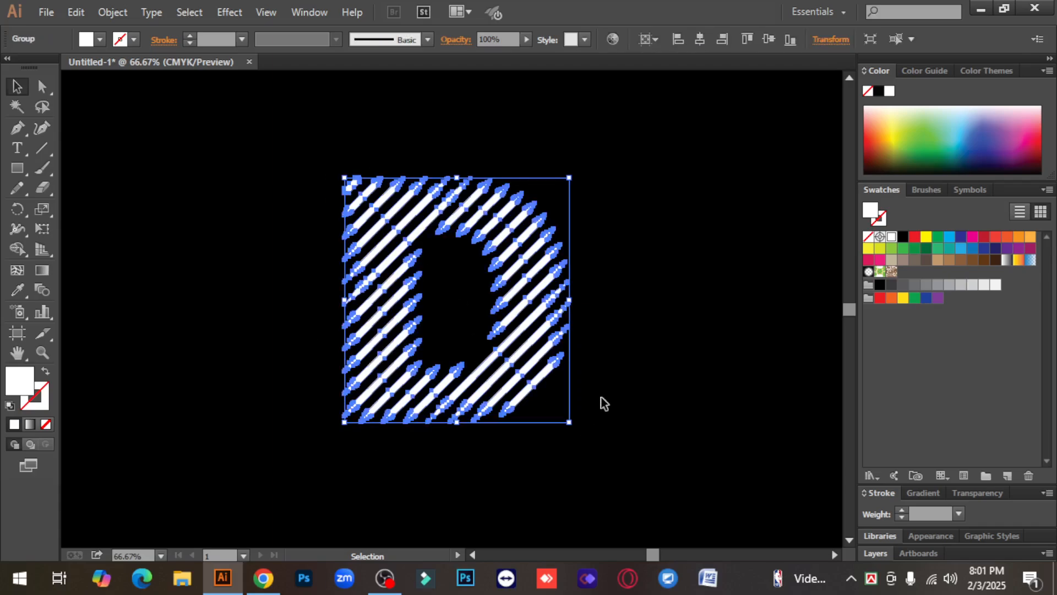
{"action": "left_click", "coordinate": [602, 398]}
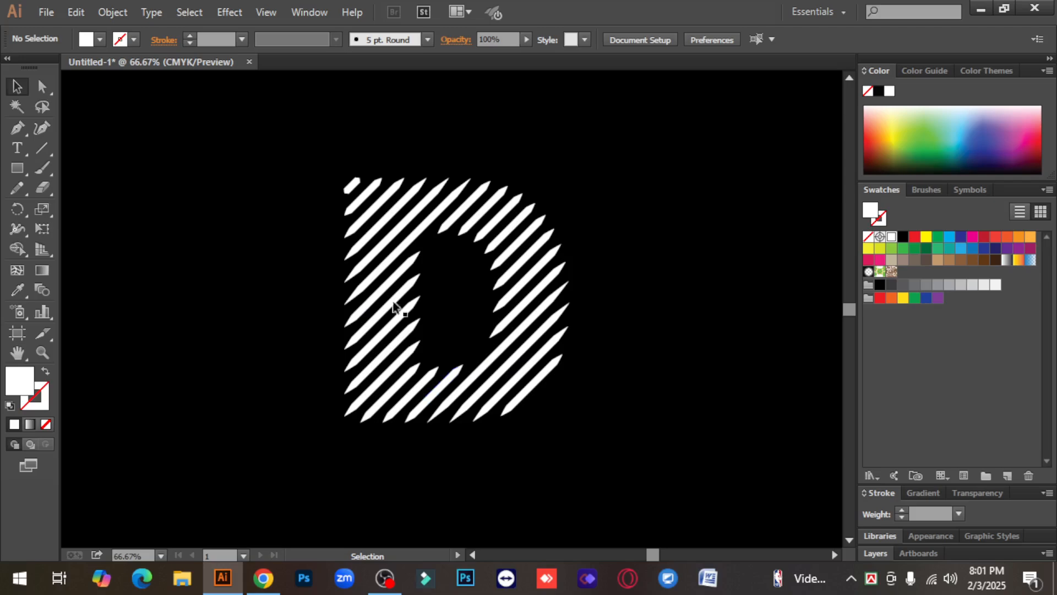
{"action": "left_click_drag", "start_coordinate": [325, 158], "coordinate": [571, 442]}
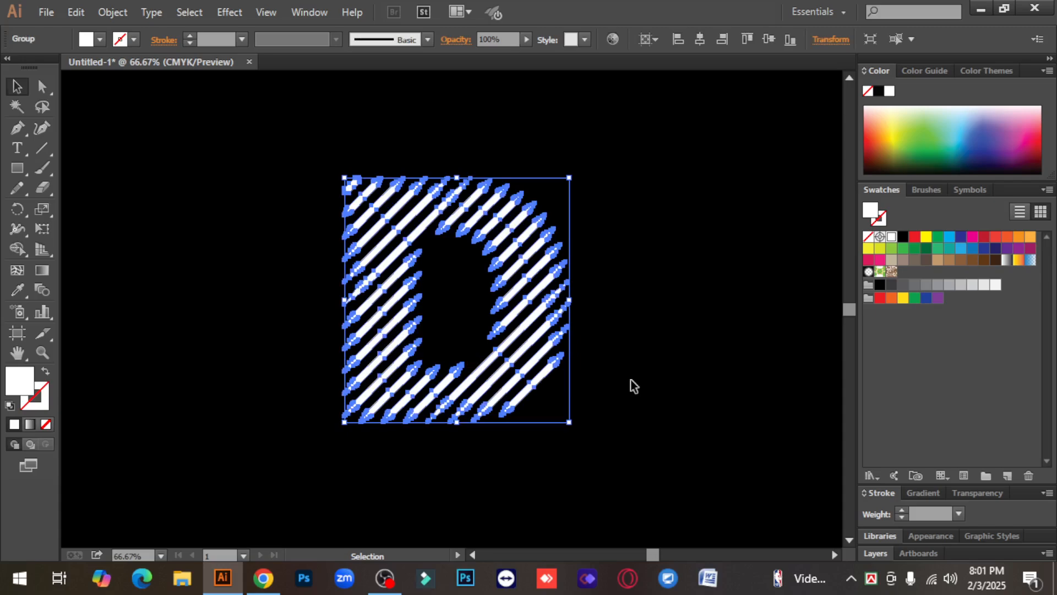
{"action": "left_click", "coordinate": [631, 379]}
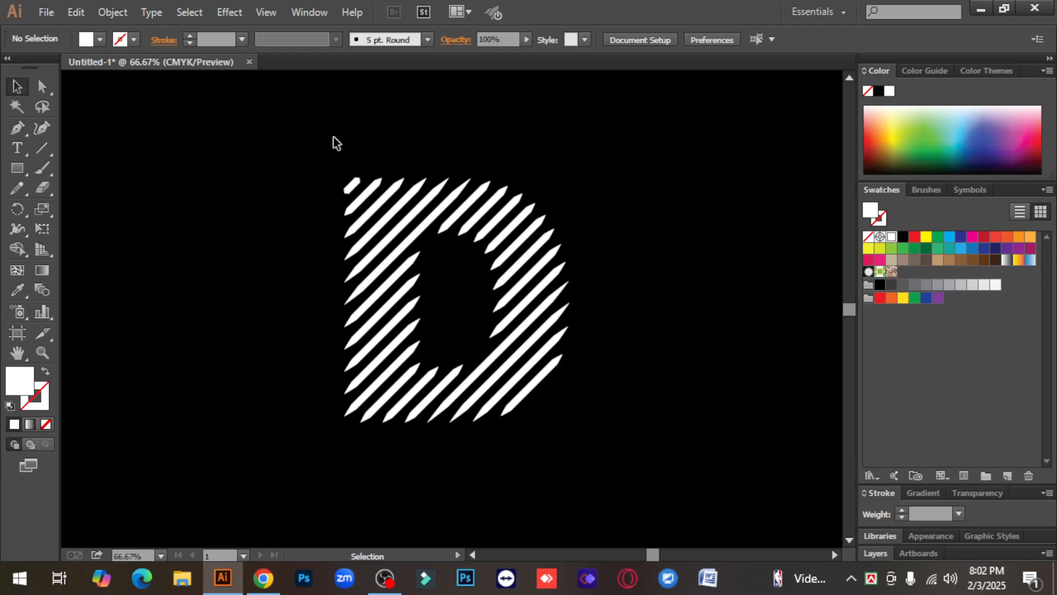
{"action": "left_click_drag", "start_coordinate": [334, 137], "coordinate": [602, 473]}
{"action": "left_click", "coordinate": [607, 426]}
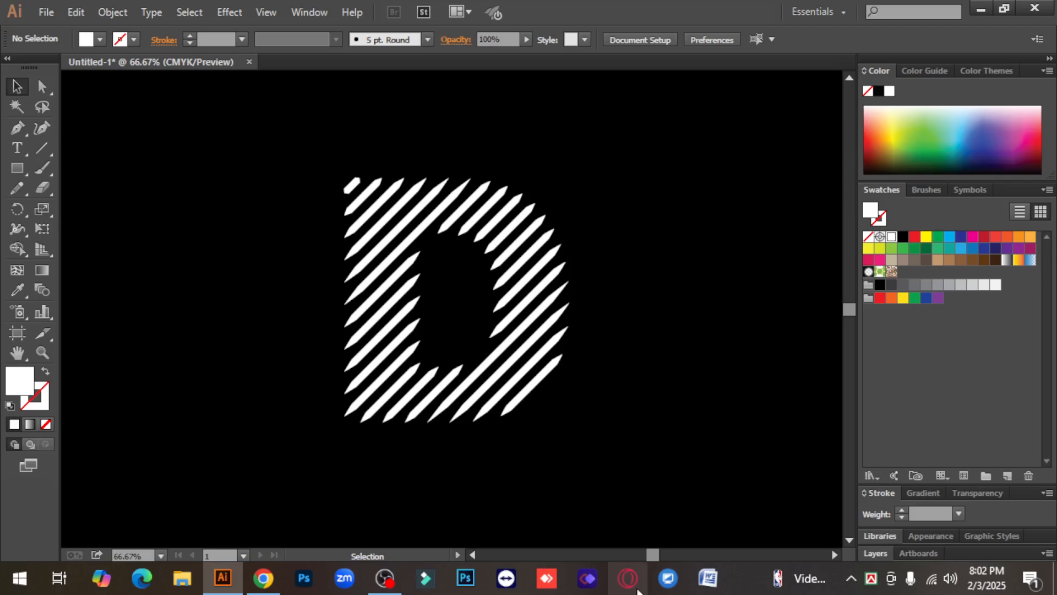
{"action": "left_click_drag", "start_coordinate": [302, 153], "coordinate": [577, 472]}
{"action": "left_click", "coordinate": [603, 424]}
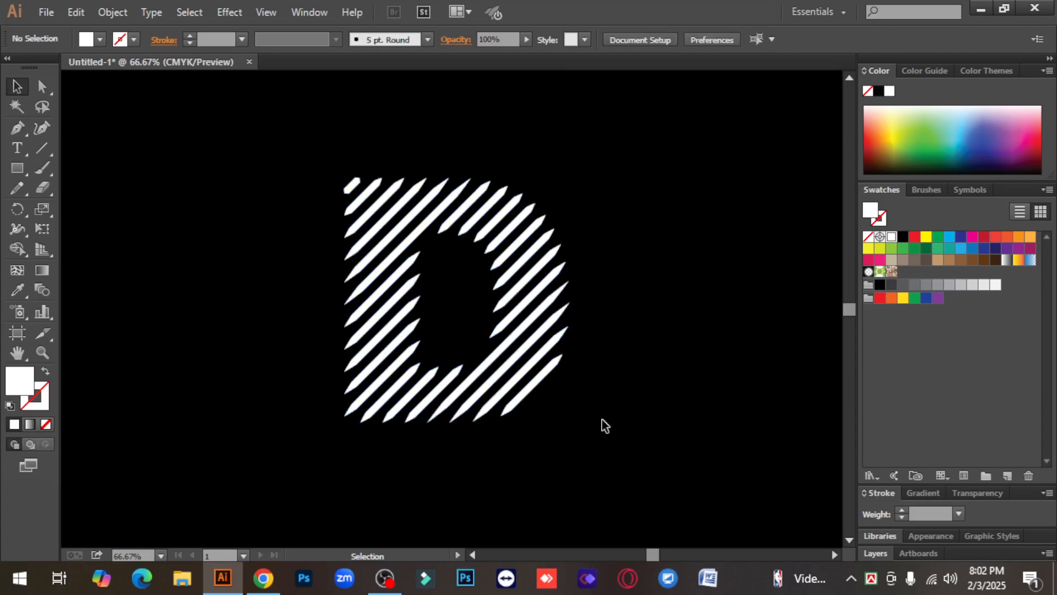
Fill the whole striped letter D with light blue
{"action": "left_click_drag", "start_coordinate": [602, 419], "coordinate": [325, 151]}
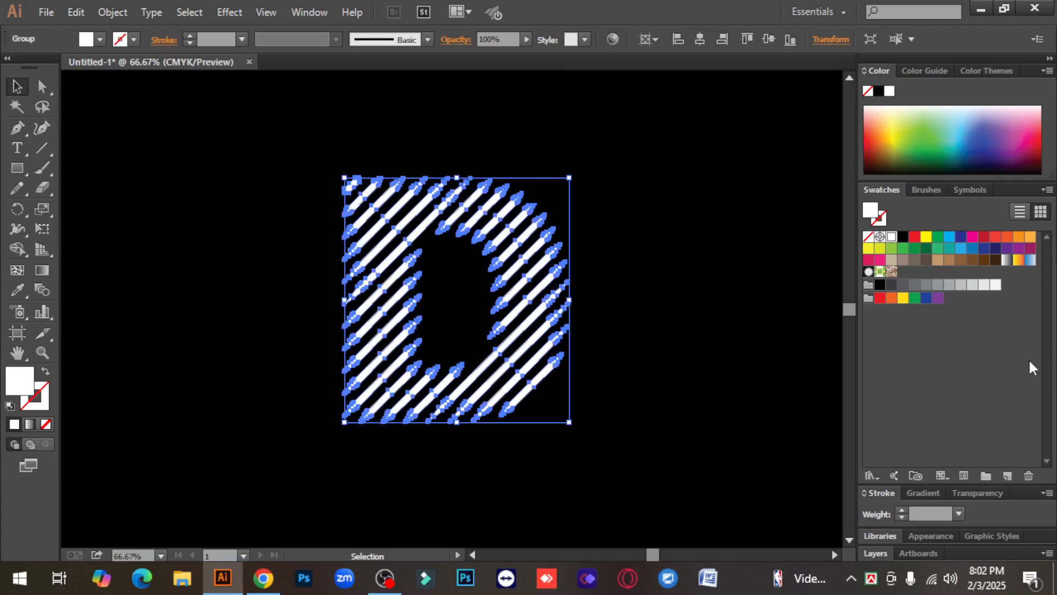
{"action": "left_click", "coordinate": [949, 237]}
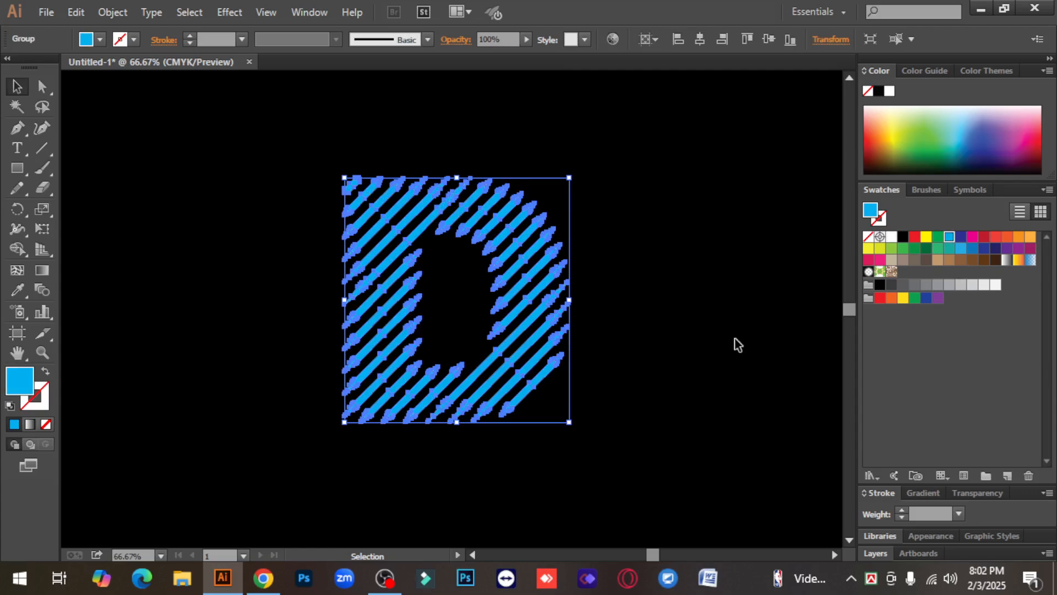
{"action": "left_click", "coordinate": [738, 344]}
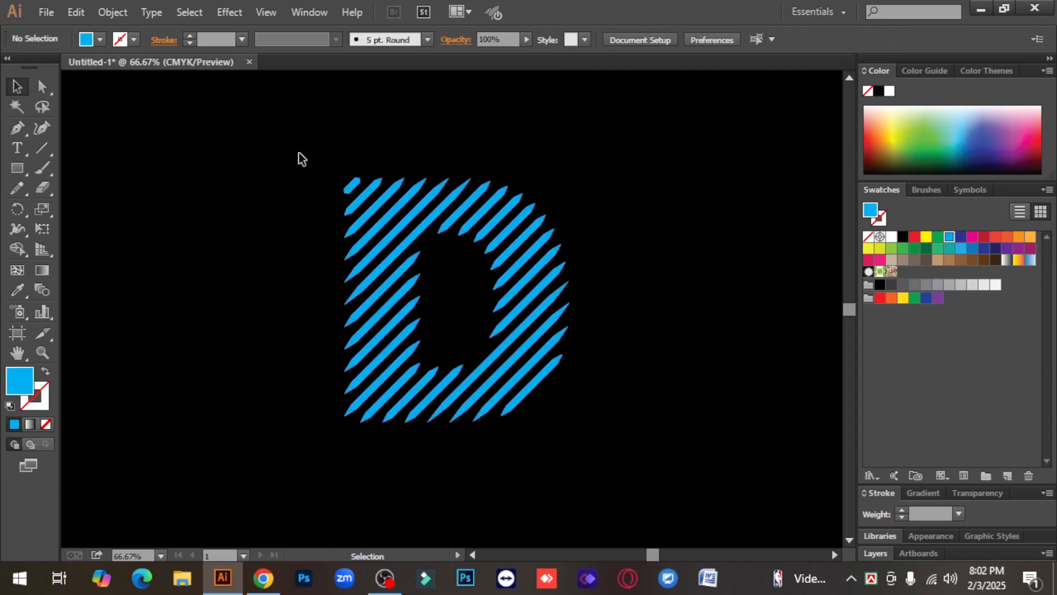
{"action": "left_click_drag", "start_coordinate": [299, 153], "coordinate": [602, 462]}
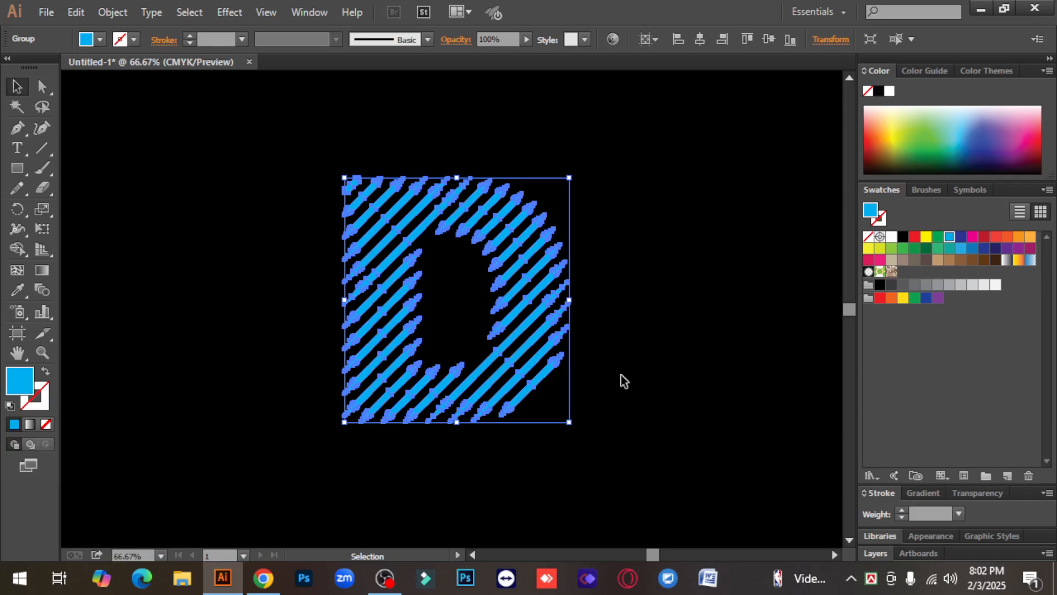
{"action": "left_click", "coordinate": [621, 375]}
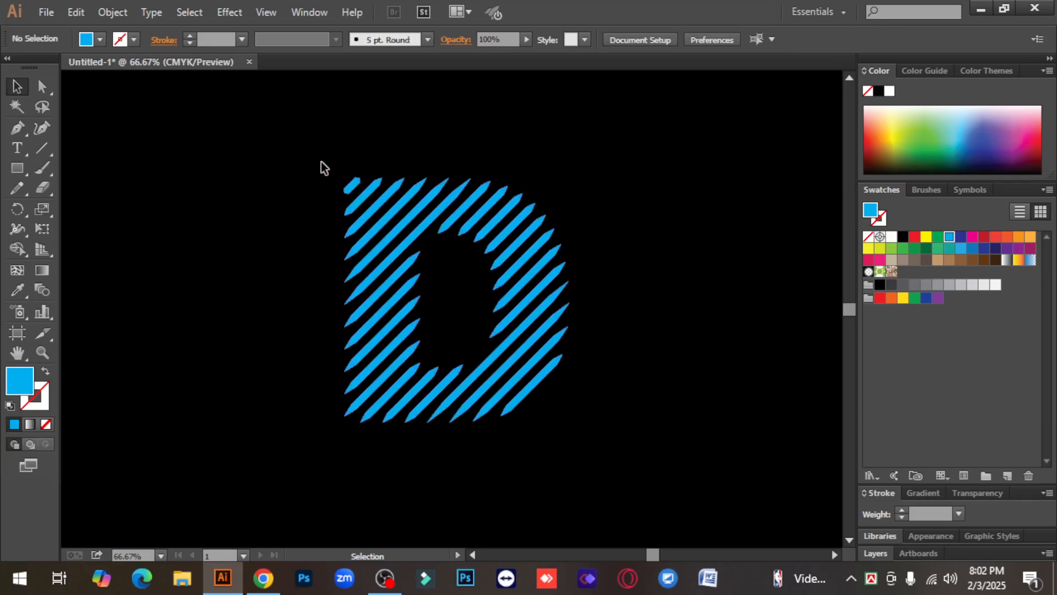
{"action": "left_click_drag", "start_coordinate": [321, 161], "coordinate": [610, 455]}
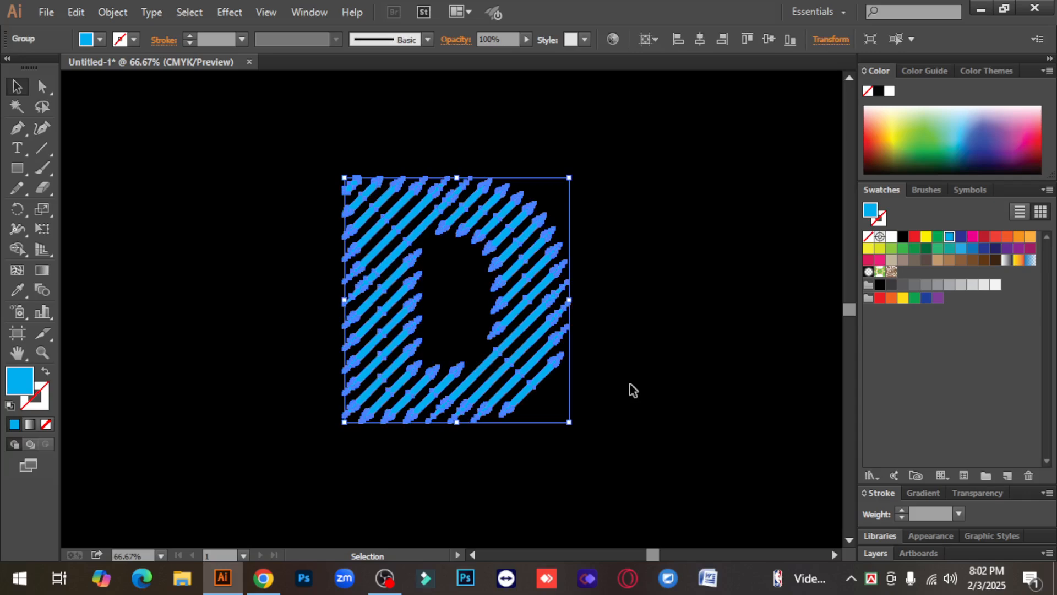
{"action": "left_click", "coordinate": [630, 385]}
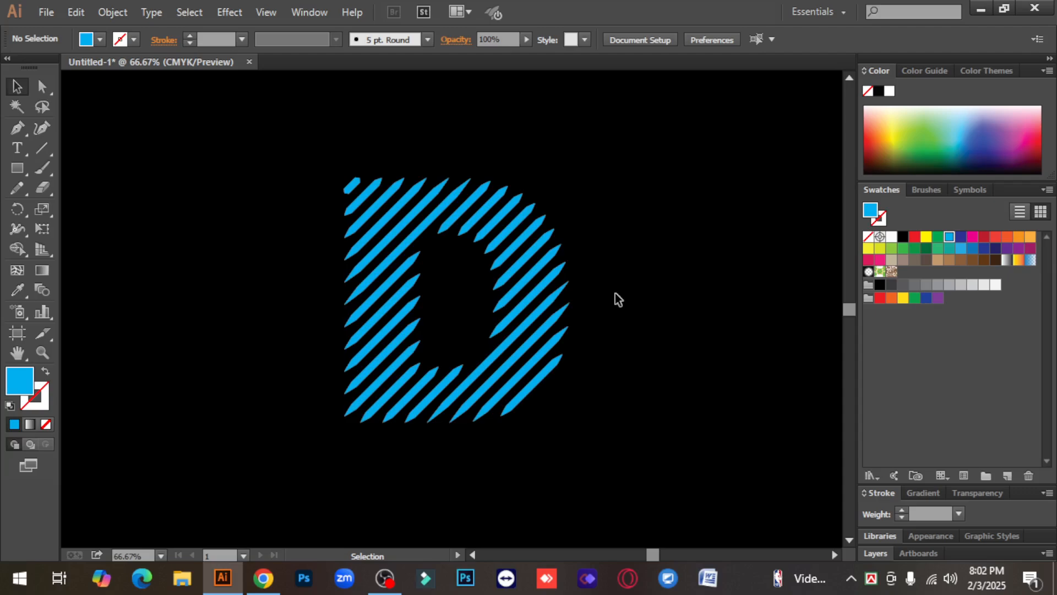
Delete the entire striped letter D from the artboard
{"action": "left_click_drag", "start_coordinate": [319, 144], "coordinate": [599, 474]}
{"action": "key", "text": "Delete"}
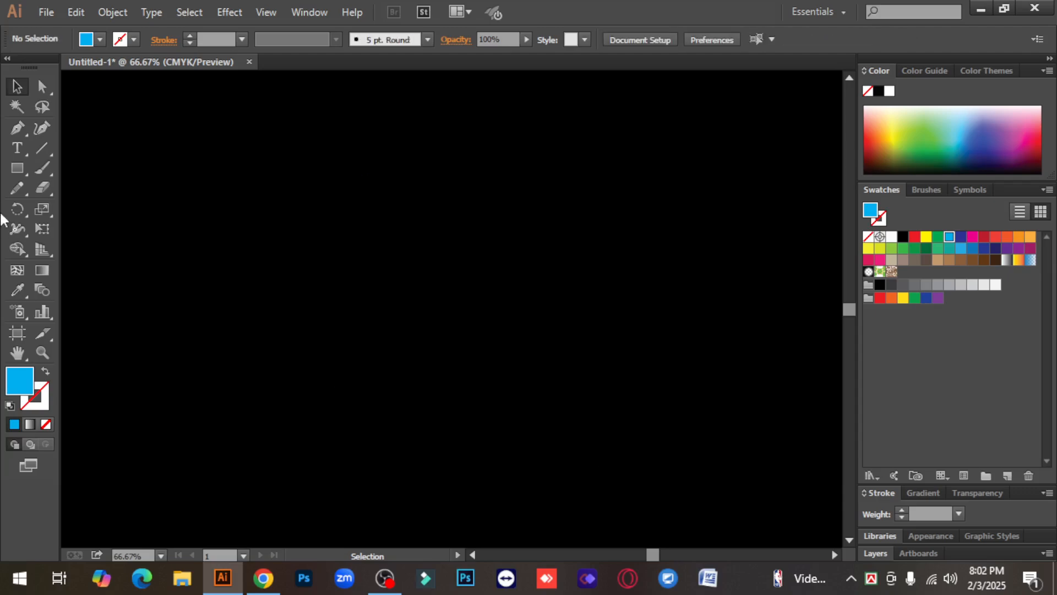
Add the letter D as text in Arial Black at 72 pt and give it a white fill
{"action": "left_click", "coordinate": [14, 146]}
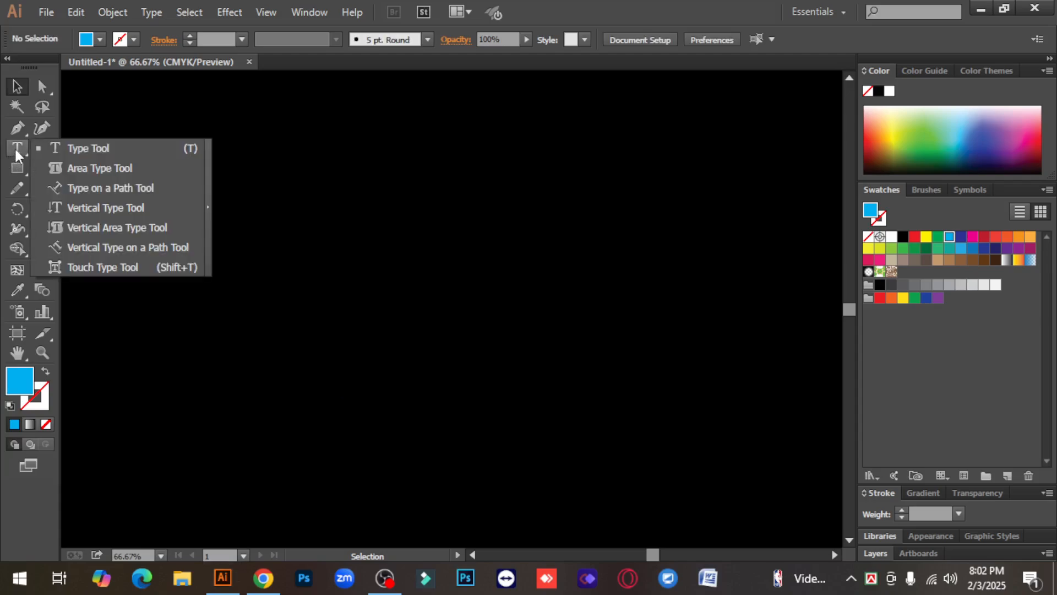
{"action": "left_click", "coordinate": [88, 147]}
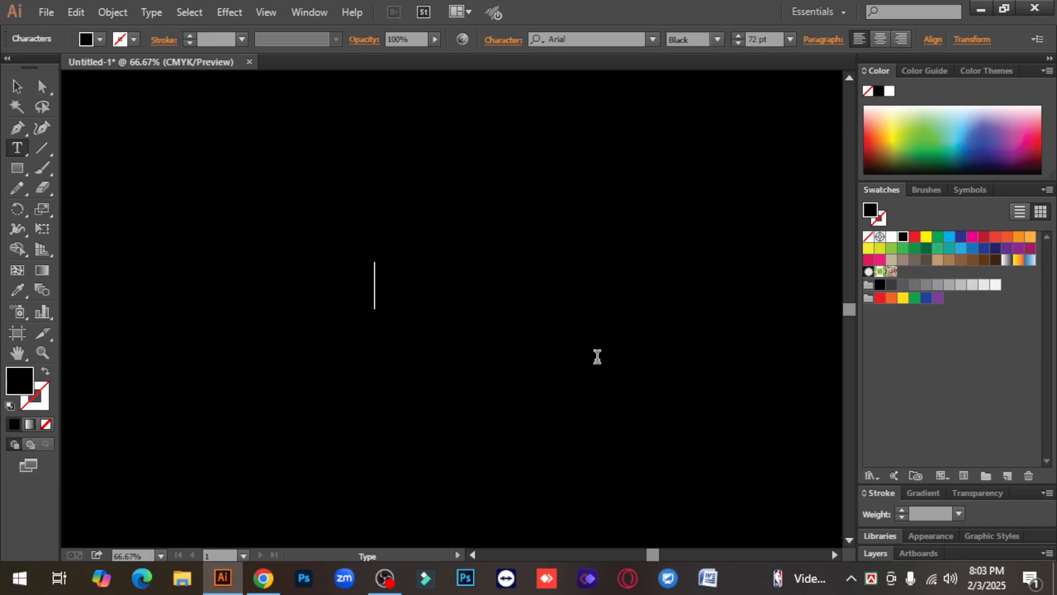
{"action": "left_click", "coordinate": [16, 87]}
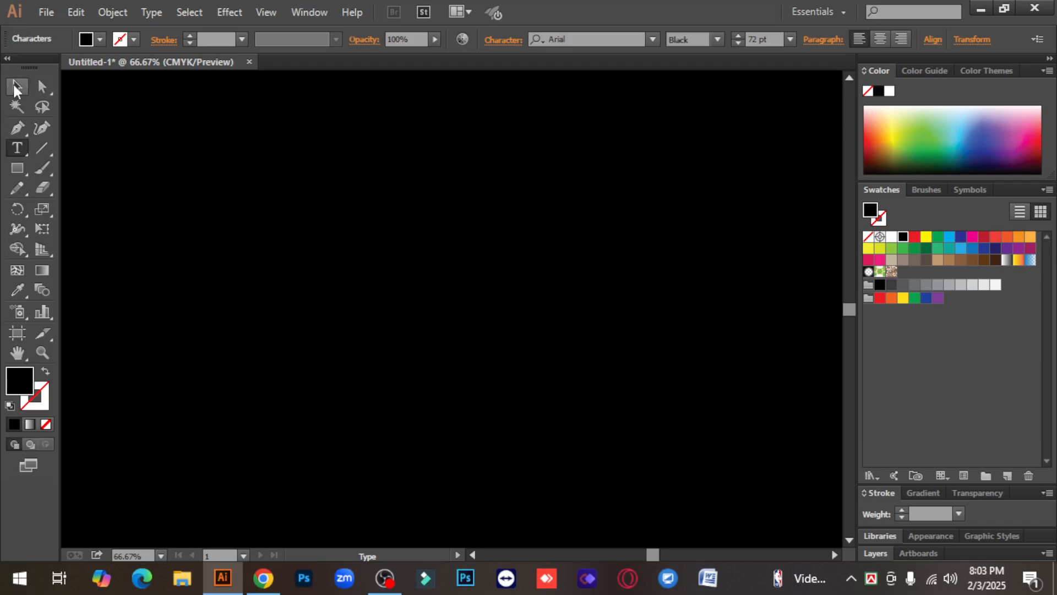
{"action": "left_click", "coordinate": [891, 237]}
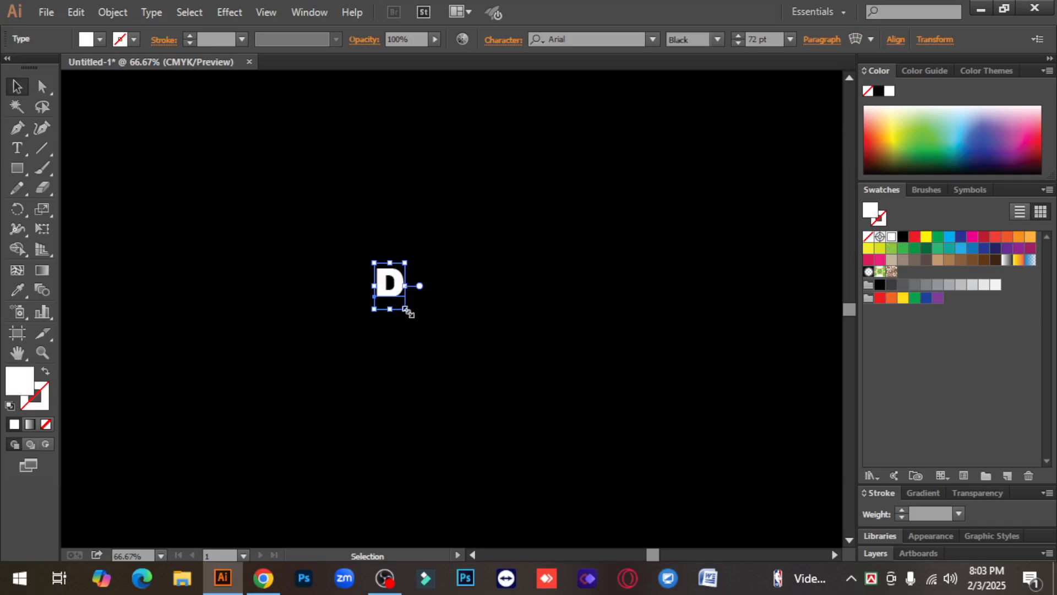
Enlarge the letter D to about 435 pt near the middle of the canvas and convert it to outlines
{"action": "left_click_drag", "start_coordinate": [405, 309], "coordinate": [495, 428]}
{"action": "left_click_drag", "start_coordinate": [438, 266], "coordinate": [485, 288]}
{"action": "right_click", "coordinate": [488, 281]}
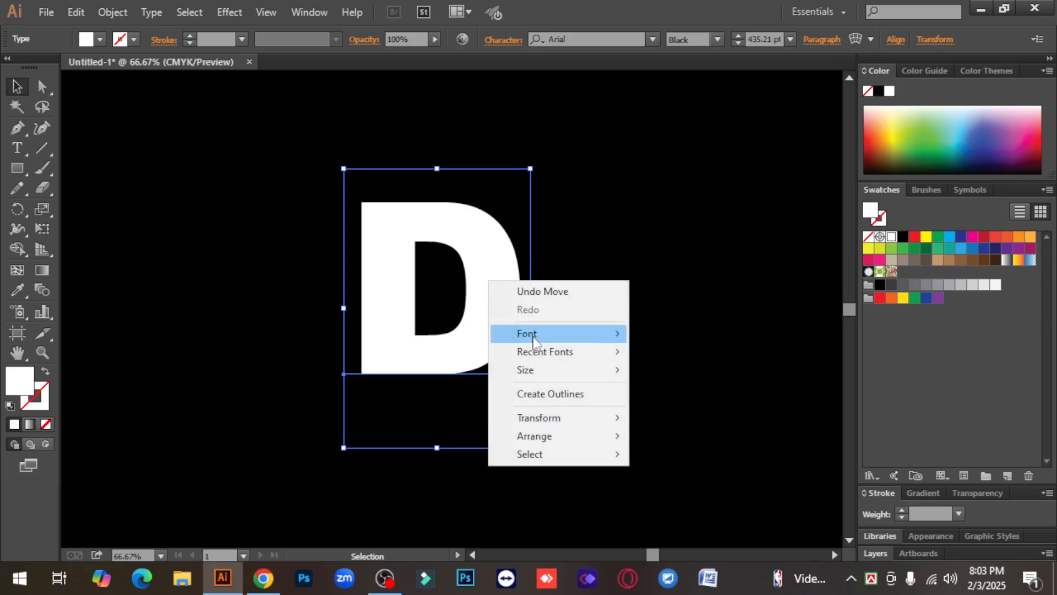
{"action": "left_click", "coordinate": [568, 395]}
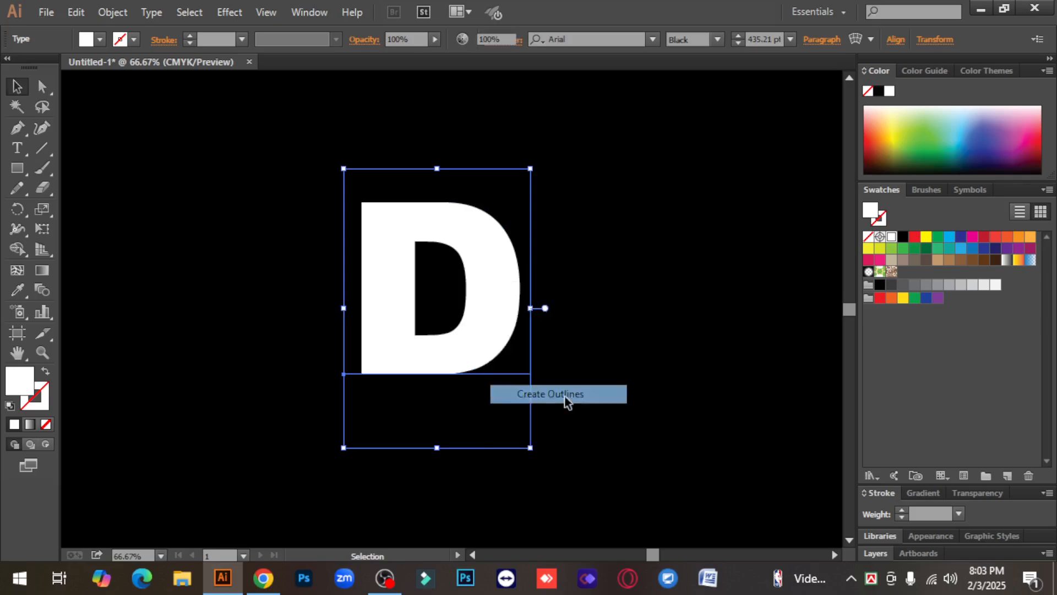
{"action": "left_click", "coordinate": [590, 347]}
{"action": "left_click_drag", "start_coordinate": [492, 300], "coordinate": [521, 304]}
{"action": "left_click", "coordinate": [677, 288]}
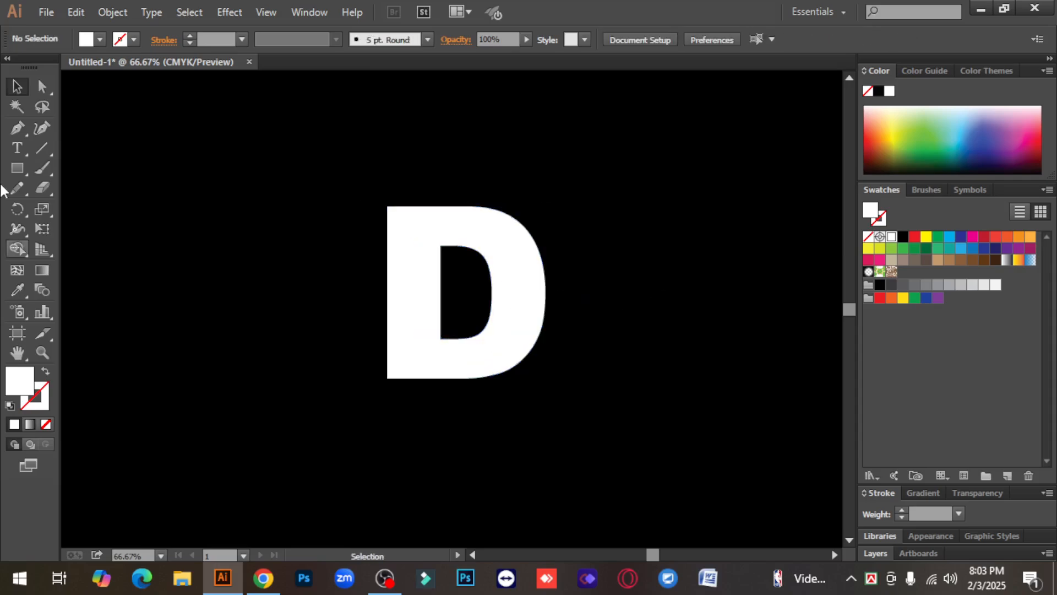
Draw a long 45-degree line segment and place it just outside the upper-left corner of the D
{"action": "left_click", "coordinate": [44, 150]}
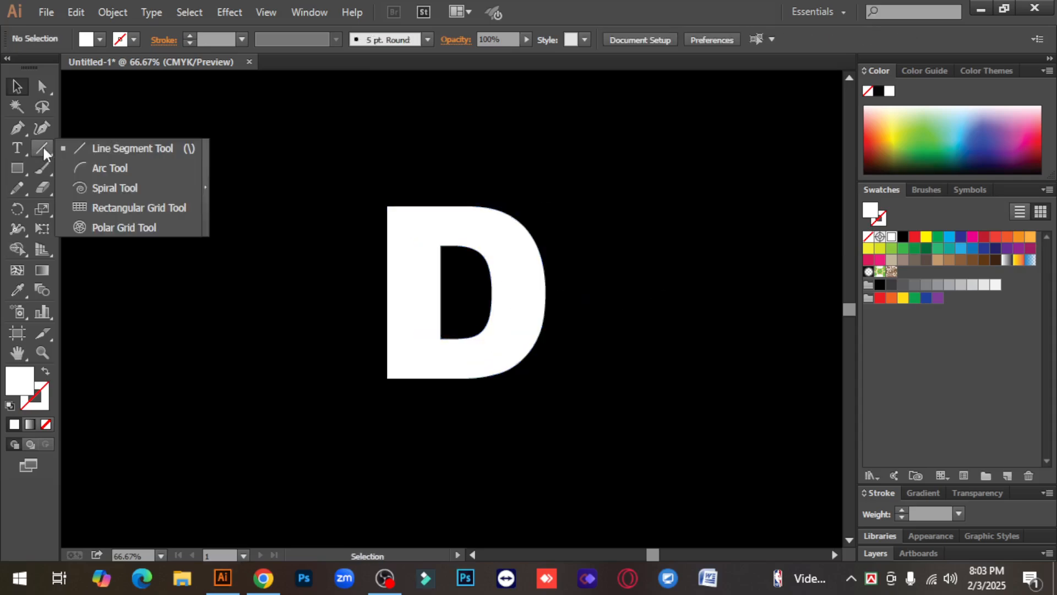
{"action": "left_click", "coordinate": [138, 149]}
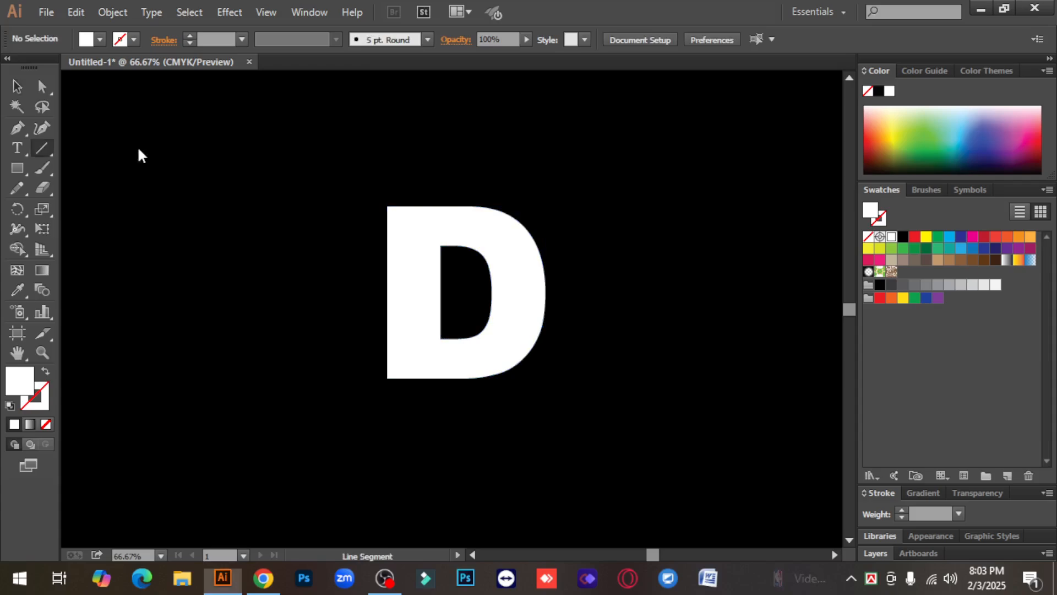
{"action": "left_click_drag", "start_coordinate": [367, 170], "coordinate": [154, 489]}
{"action": "left_click", "coordinate": [17, 86]}
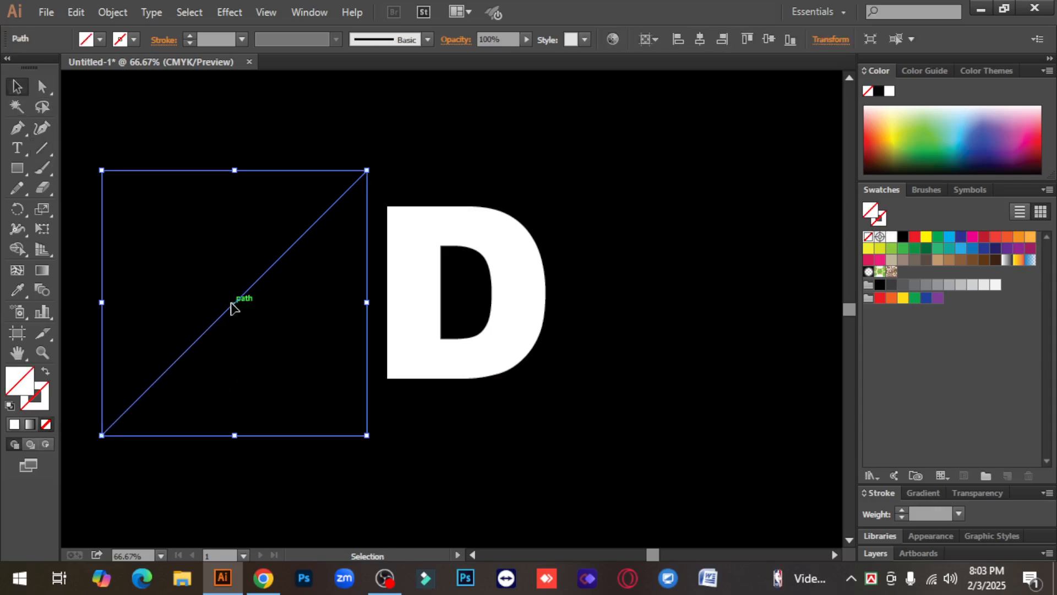
{"action": "left_click_drag", "start_coordinate": [233, 303], "coordinate": [366, 203]}
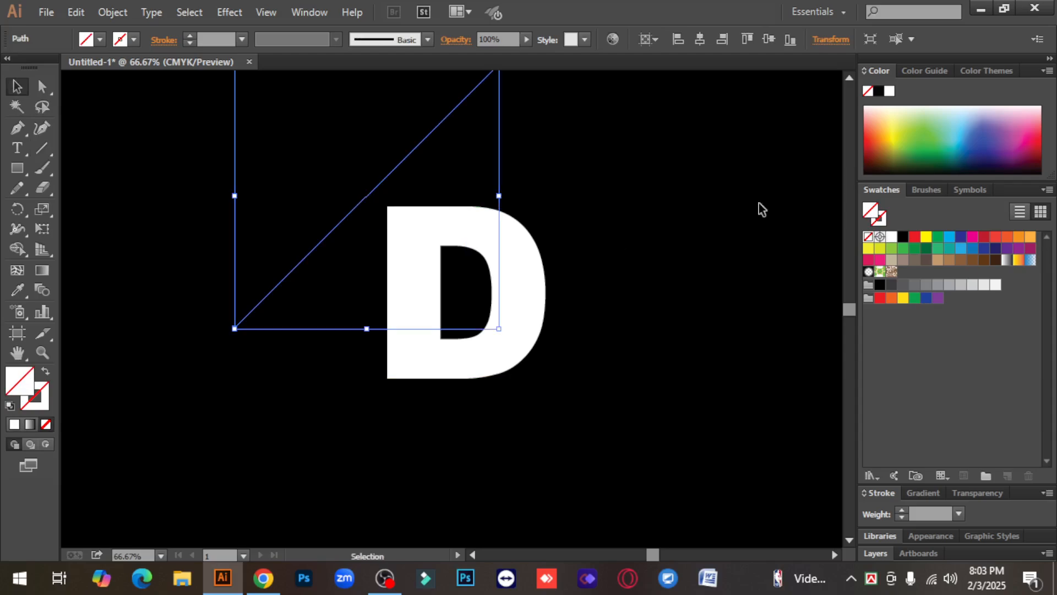
Give the diagonal line a green stroke with a weight of 7 pt
{"action": "left_click", "coordinate": [44, 394]}
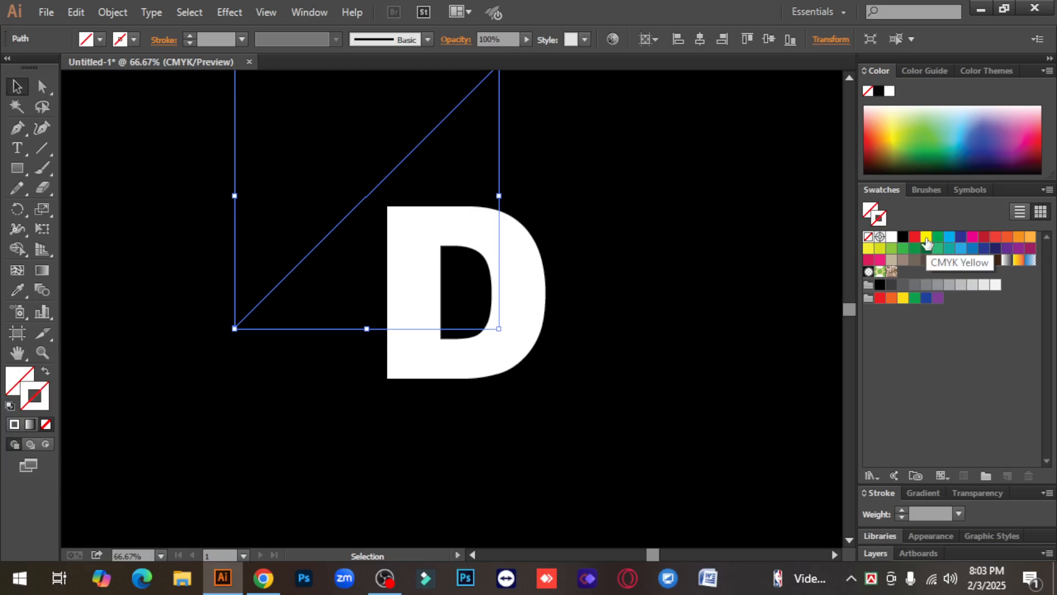
{"action": "left_click", "coordinate": [903, 248]}
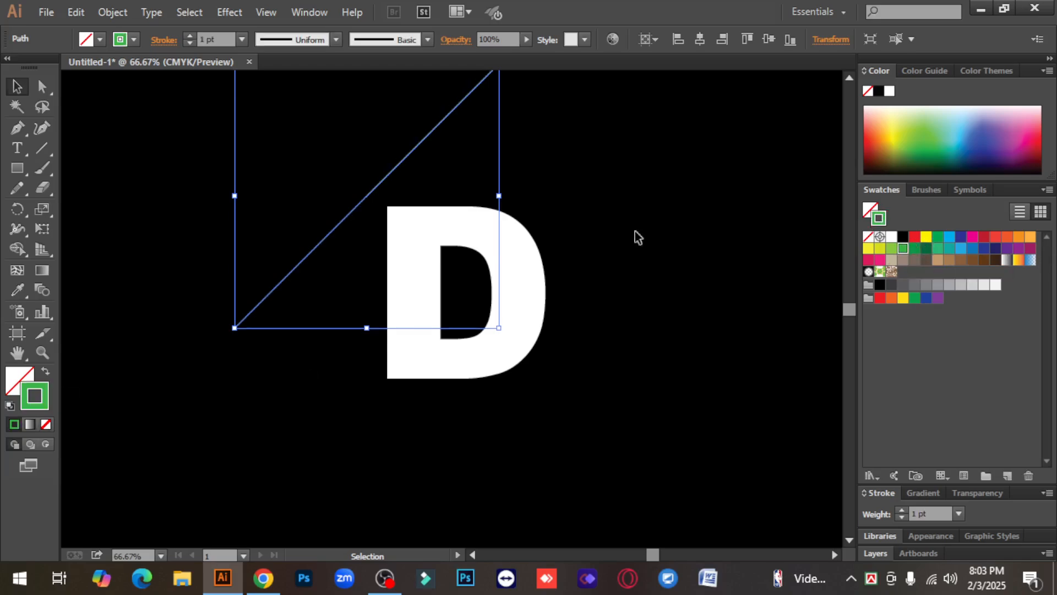
{"action": "left_click", "coordinate": [189, 35]}
{"action": "left_click", "coordinate": [189, 35]}
{"action": "left_click", "coordinate": [189, 35]}
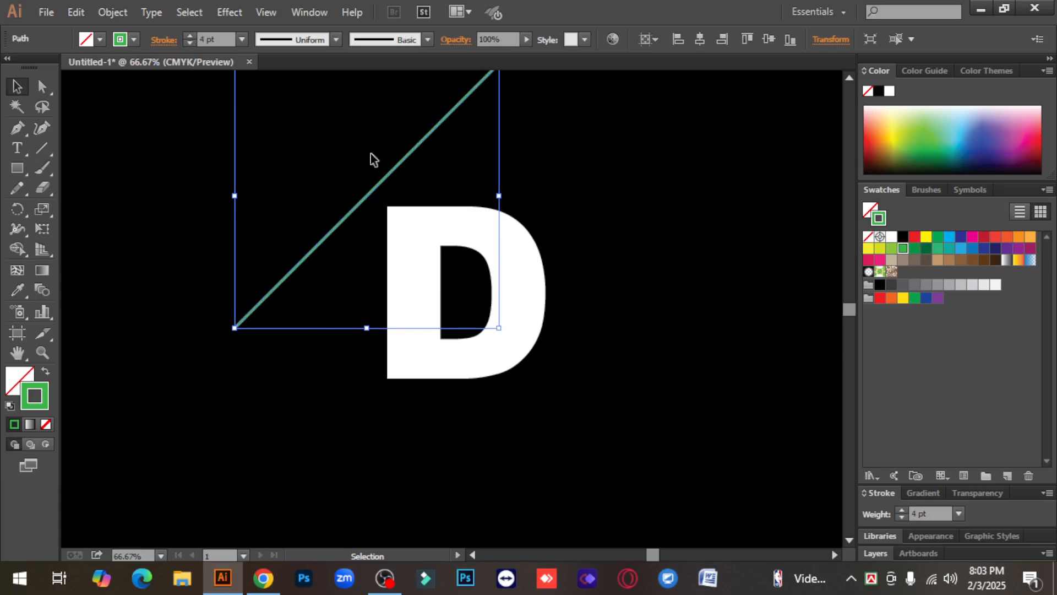
{"action": "left_click", "coordinate": [189, 35]}
{"action": "left_click", "coordinate": [188, 36]}
{"action": "left_click", "coordinate": [189, 35]}
{"action": "left_click", "coordinate": [195, 263]}
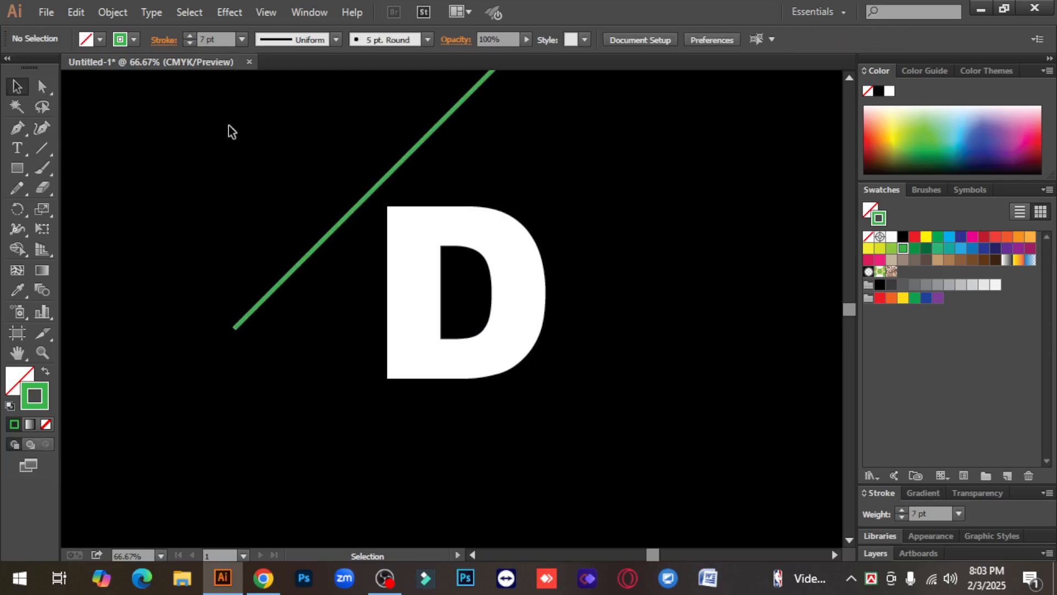
Copy the green diagonal line slightly down and to the right, and repeat the copy until evenly spaced lines cover the whole D
{"action": "left_click", "coordinate": [379, 190]}
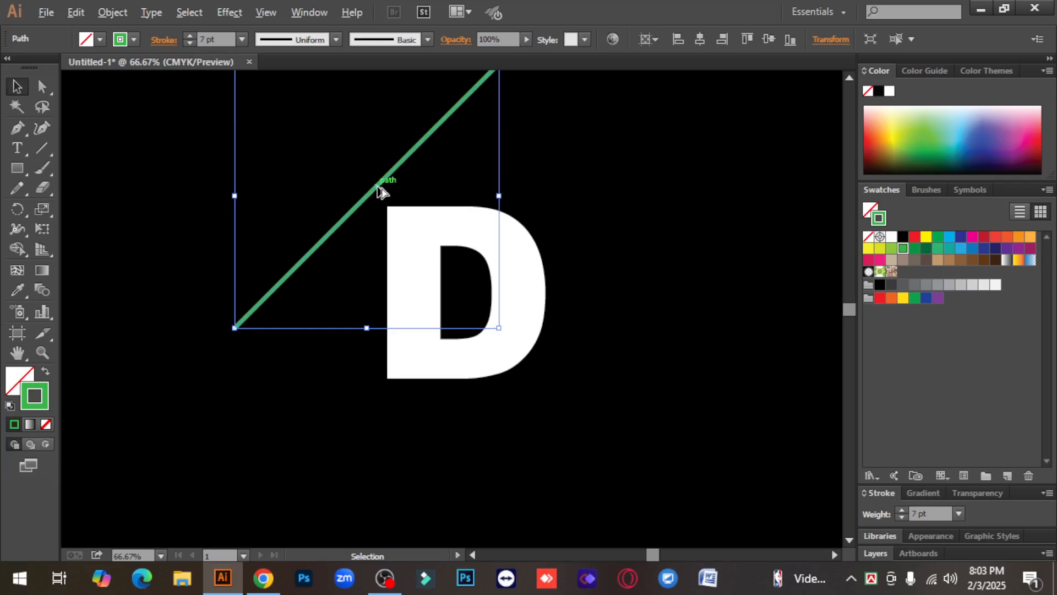
{"action": "left_click_drag", "start_coordinate": [379, 189], "coordinate": [384, 193]}
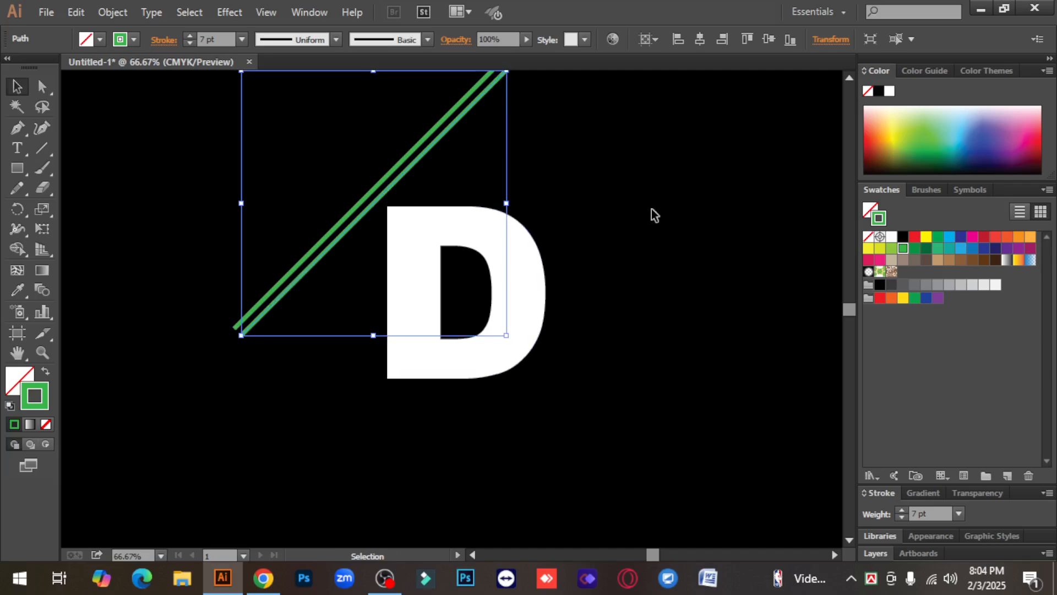
{"action": "key", "text": "a"}
{"action": "key", "text": "ctrl+d"}
{"action": "key", "text": "ctrl+d"}
{"action": "key", "text": "ctrl+d"}
{"action": "key", "text": "ctrl+d"}
{"action": "key", "text": "ctrl+d"}
{"action": "key", "text": "ctrl+d"}
{"action": "key", "text": "ctrl+d"}
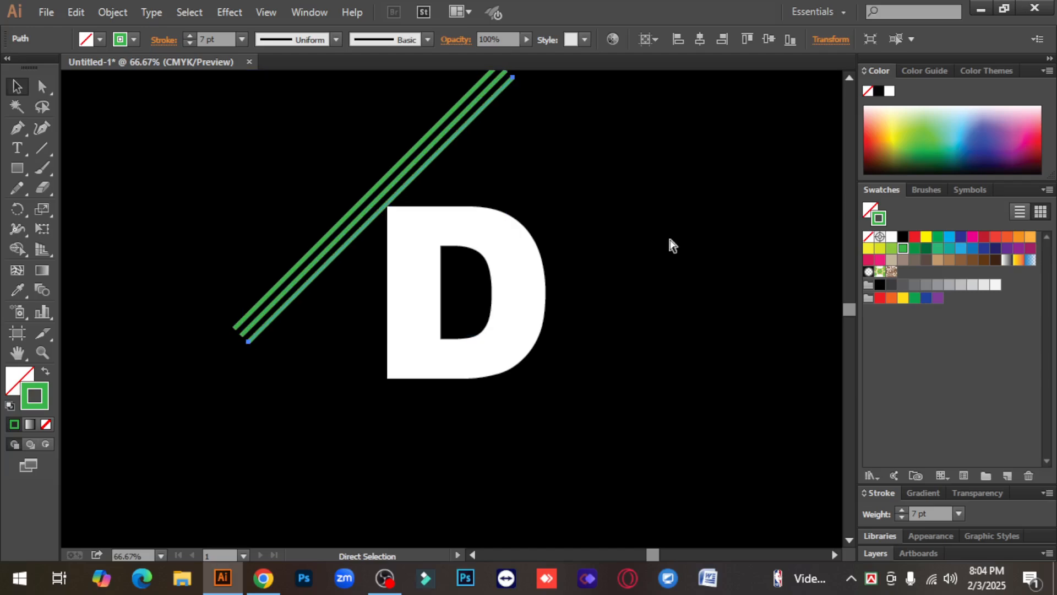
{"action": "key", "text": "ctrl+d"}
{"action": "key", "text": "ctrl+d"}
{"action": "key", "text": "ctrl+d"}
{"action": "key", "text": "ctrl+d"}
{"action": "key", "text": "ctrl+d"}
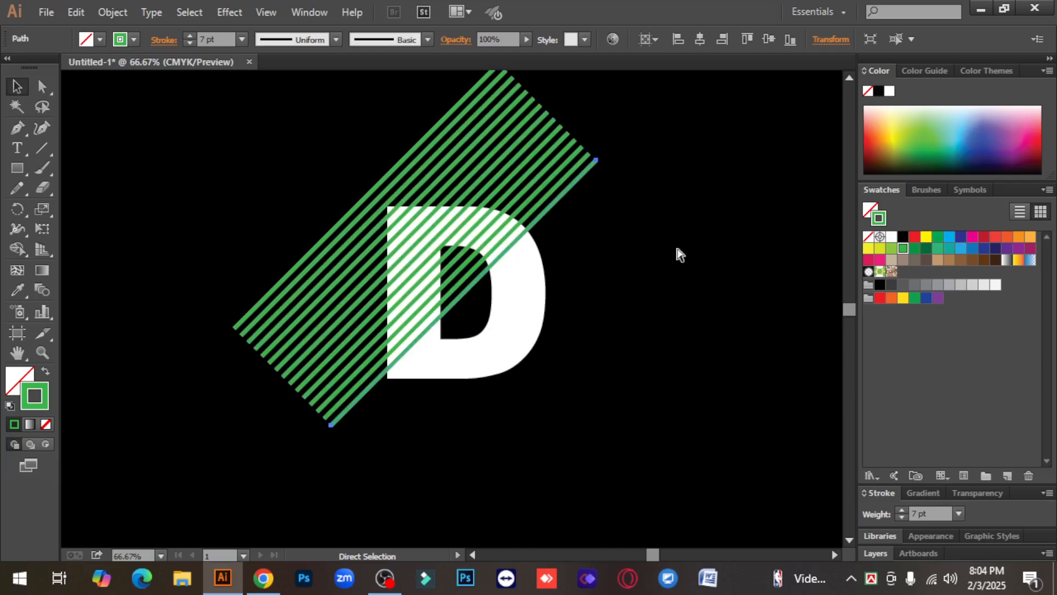
{"action": "key", "text": "ctrl+d"}
{"action": "key", "text": "ctrl+d"}
{"action": "key", "text": "ctrl+d"}
{"action": "key", "text": "ctrl+d"}
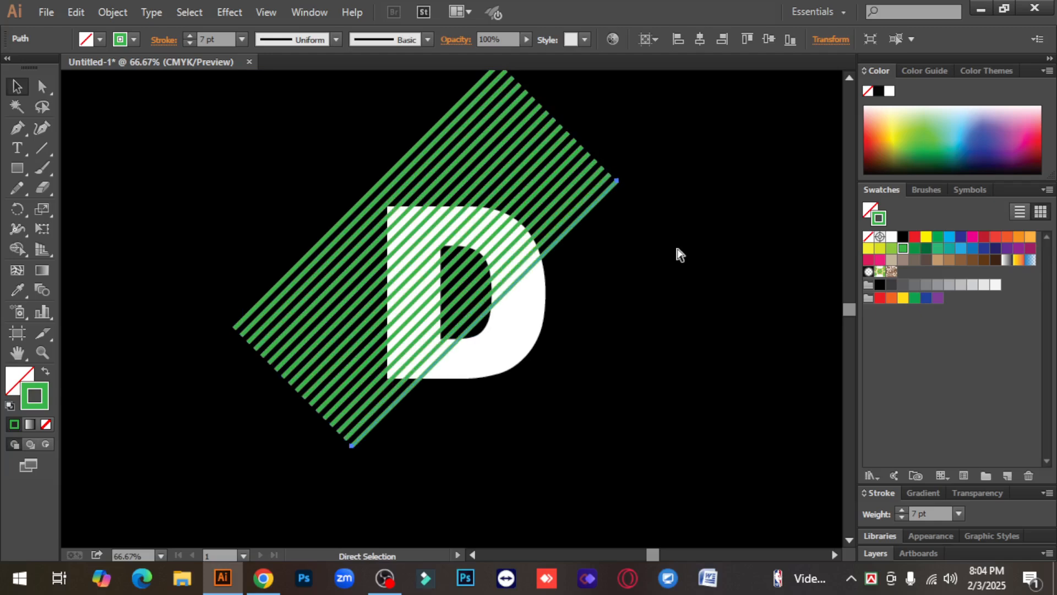
{"action": "key", "text": "ctrl+d"}
{"action": "key", "text": "ctrl+d"}
{"action": "key", "text": "ctrl+d"}
{"action": "key", "text": "ctrl+d"}
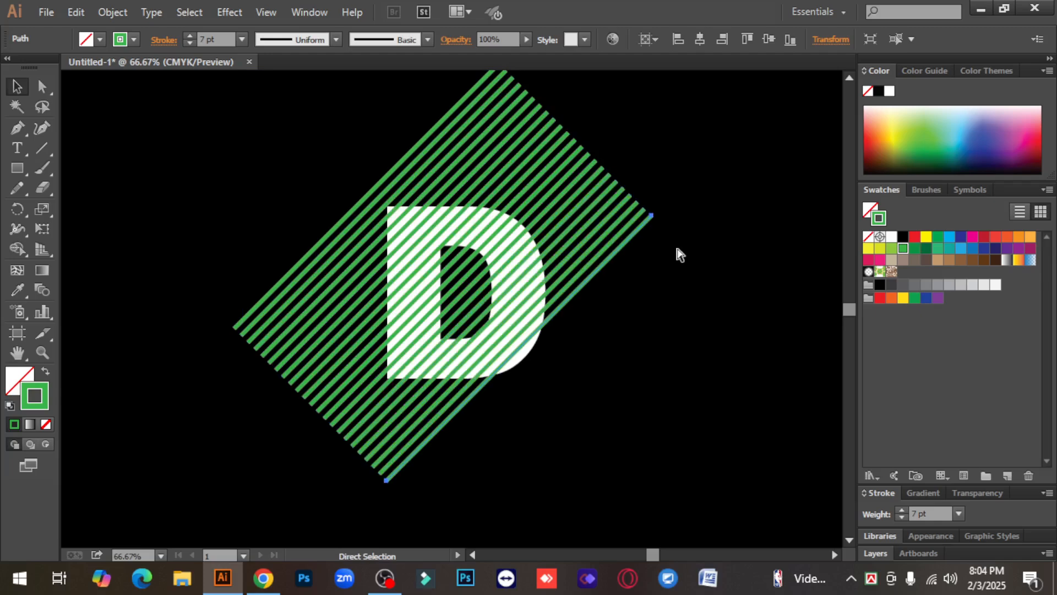
{"action": "key", "text": "ctrl+d"}
{"action": "key", "text": "v"}
{"action": "left_click", "coordinate": [730, 349]}
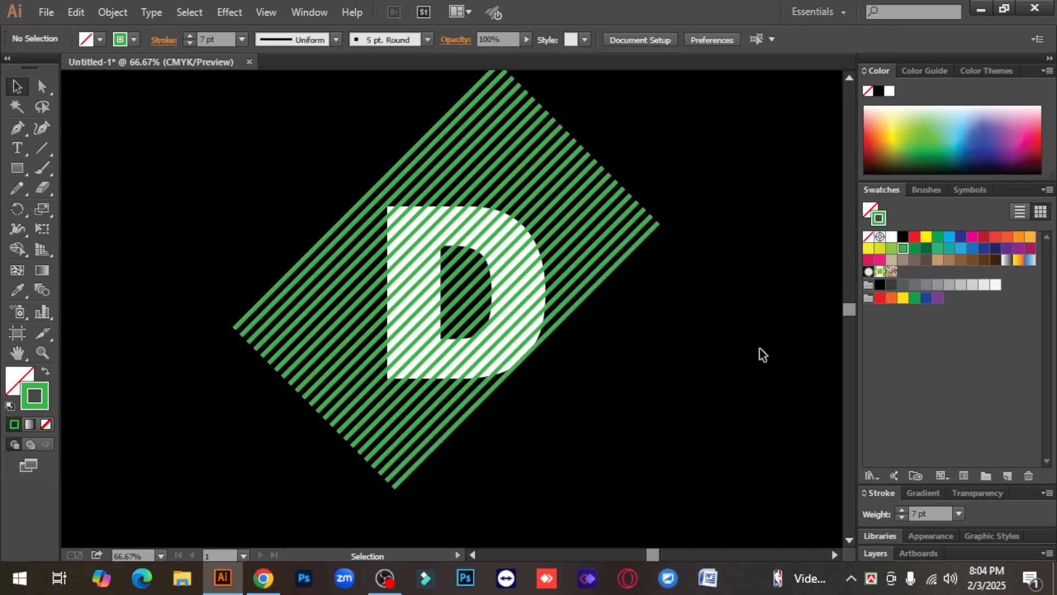
Bring the white letter D to the front of the green lines
{"action": "left_click", "coordinate": [450, 217]}
{"action": "right_click", "coordinate": [450, 217]}
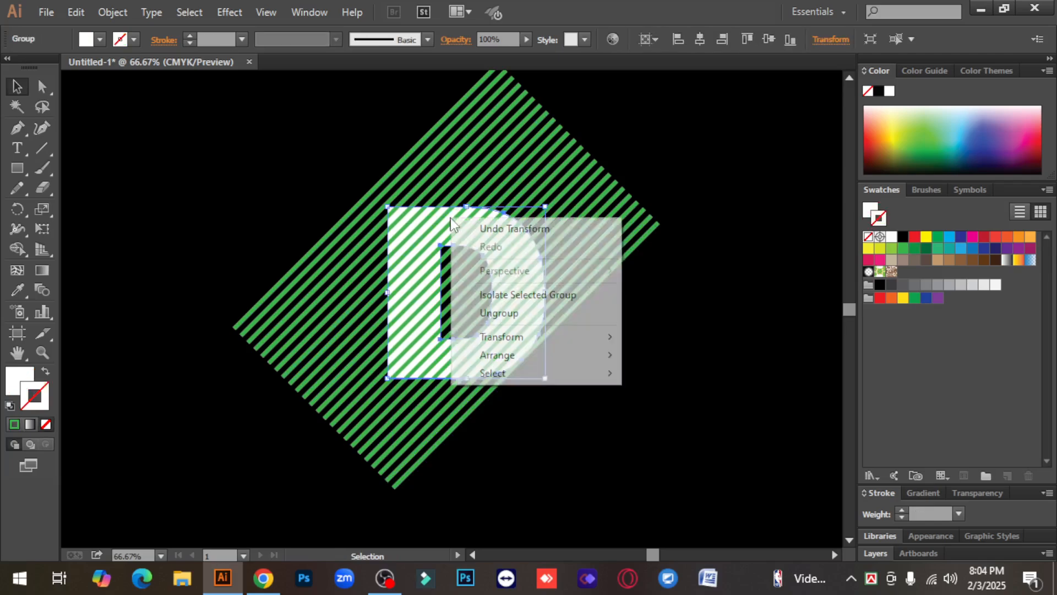
{"action": "mouse_move", "coordinate": [529, 358]}
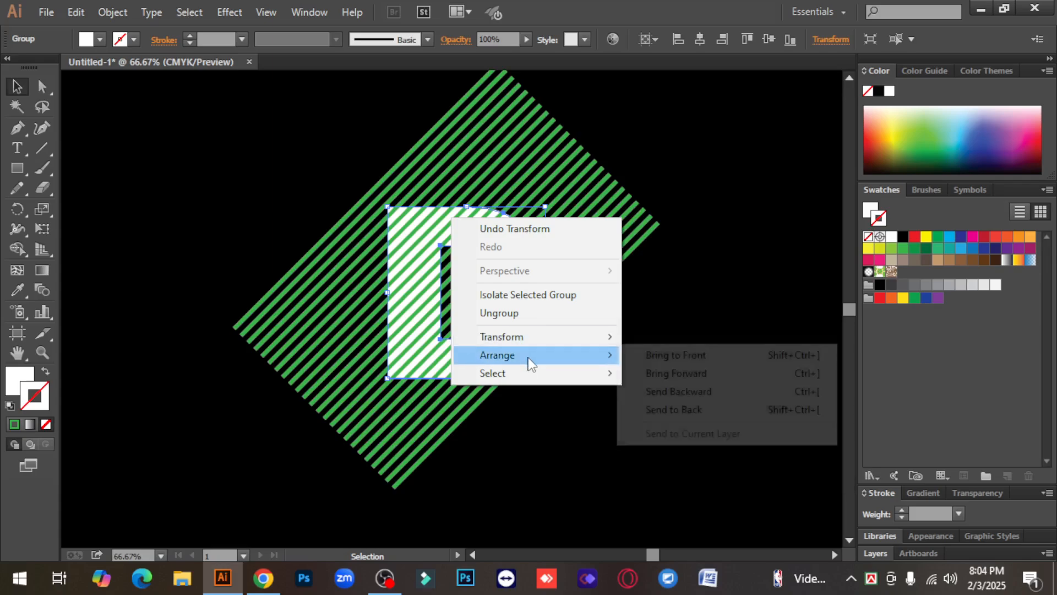
{"action": "left_click", "coordinate": [707, 358]}
{"action": "left_click", "coordinate": [709, 329]}
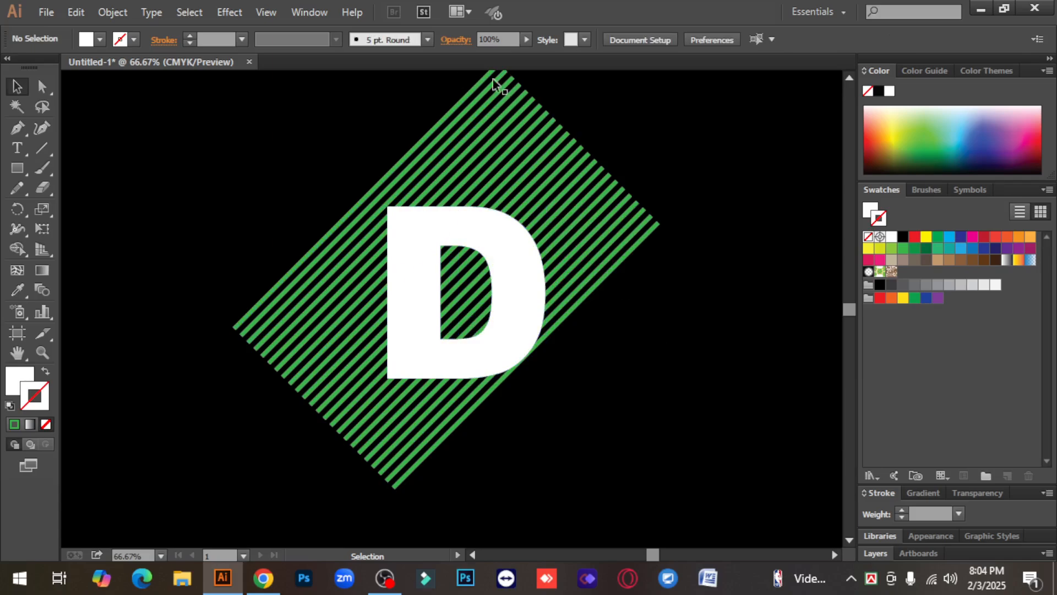
Select the green diagonal lines without the D and nudge them slightly upward behind it
{"action": "scroll", "coordinate": [661, 375], "scroll_direction": "up", "scroll_amount": 3}
{"action": "left_click_drag", "start_coordinate": [710, 333], "coordinate": [571, 115]}
{"action": "left_click_drag", "start_coordinate": [471, 114], "coordinate": [712, 292]}
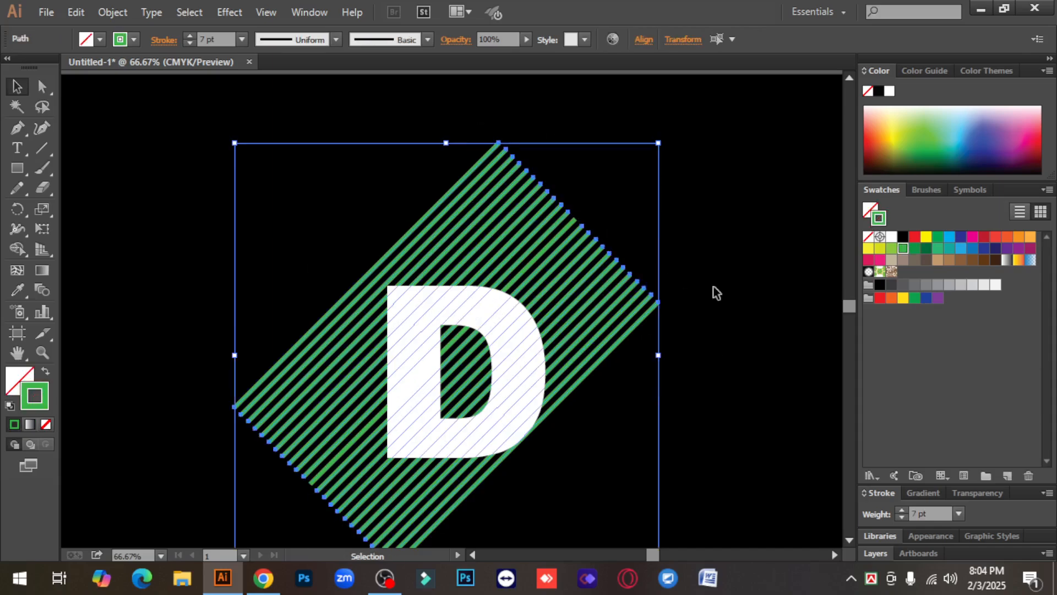
{"action": "scroll", "coordinate": [732, 309], "scroll_direction": "down", "scroll_amount": 1}
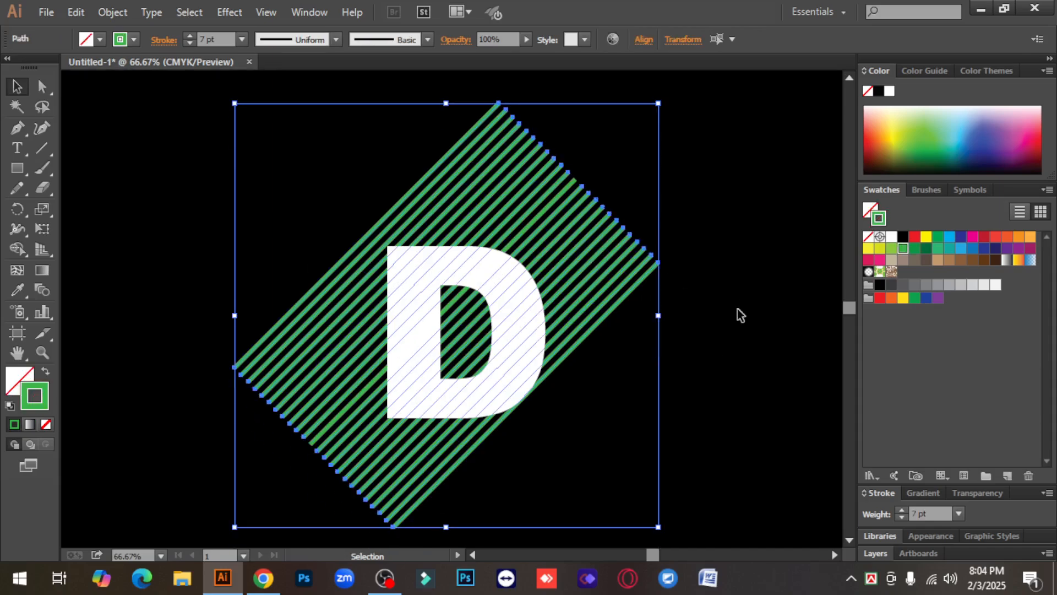
{"action": "key", "text": "Down"}
{"action": "key", "text": "Down"}
{"action": "key", "text": "Down"}
{"action": "key", "text": "Down"}
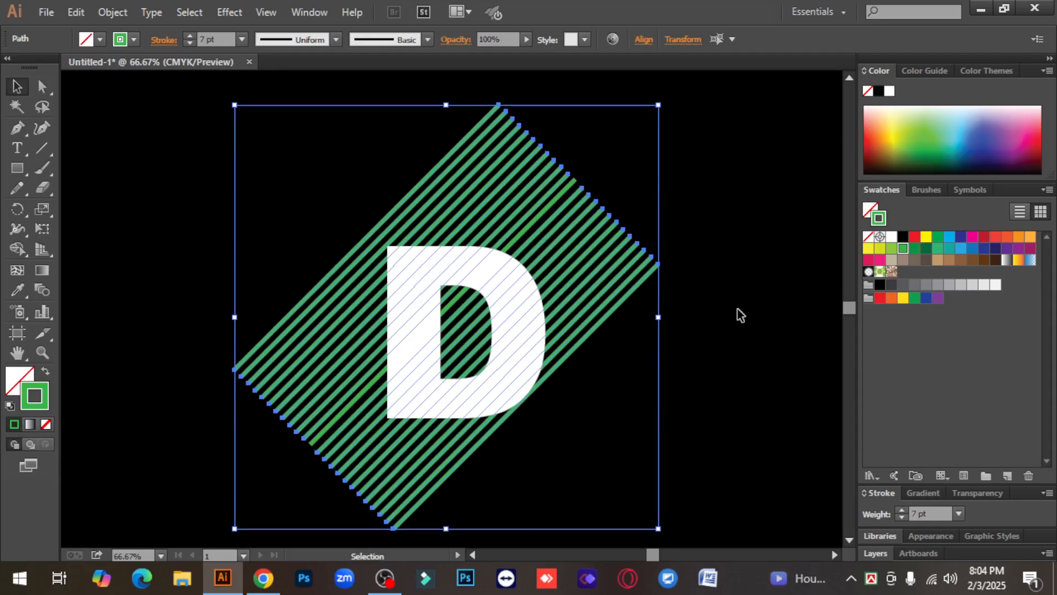
{"action": "key", "text": "Up"}
{"action": "key", "text": "Up"}
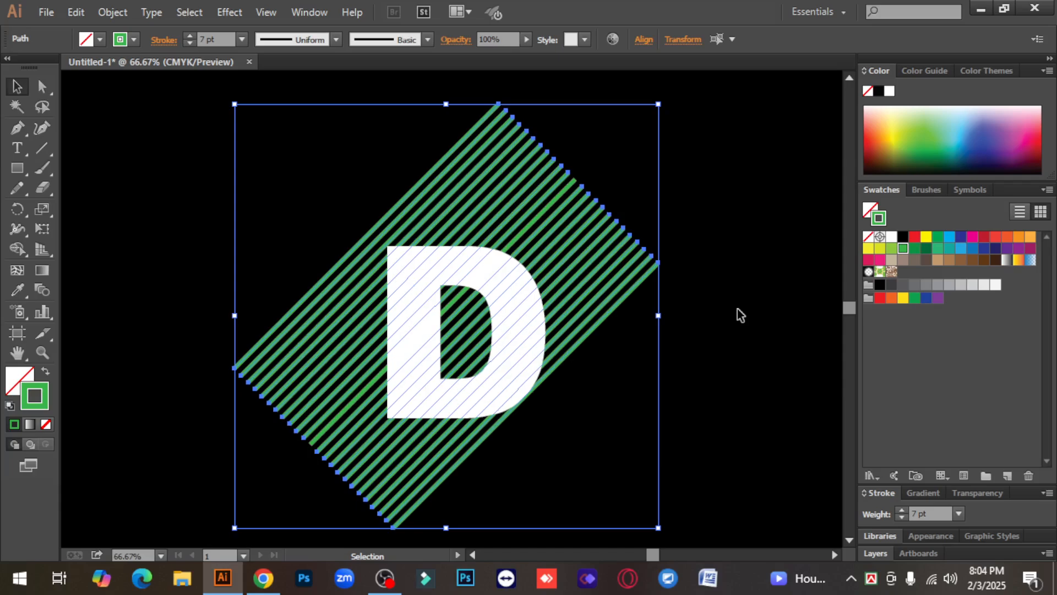
{"action": "key", "text": "Down"}
{"action": "key", "text": "Up"}
{"action": "key", "text": "Up"}
{"action": "key", "text": "Up"}
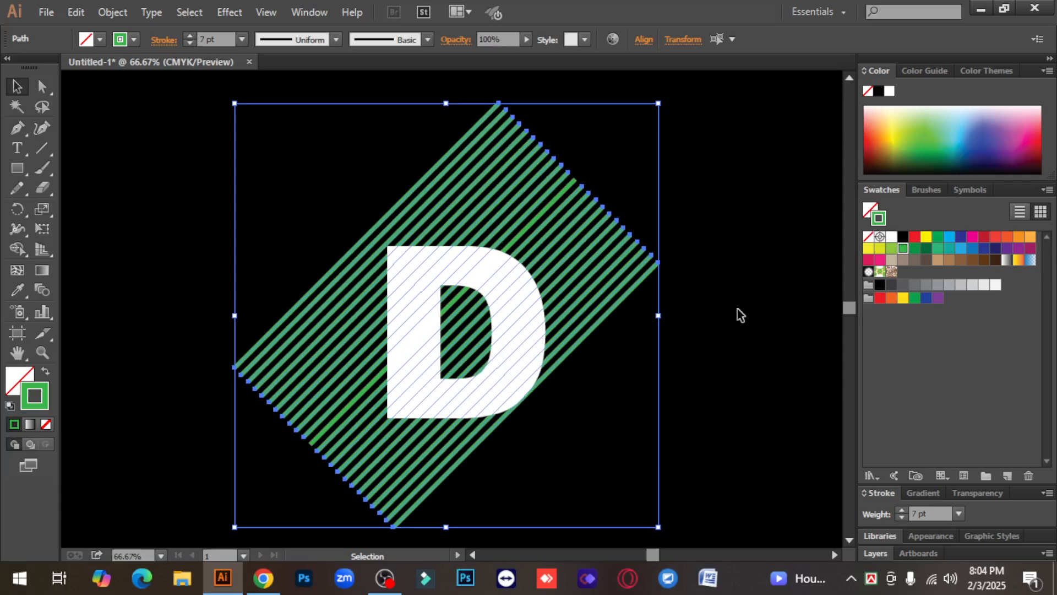
{"action": "key", "text": "Up"}
{"action": "key", "text": "Up"}
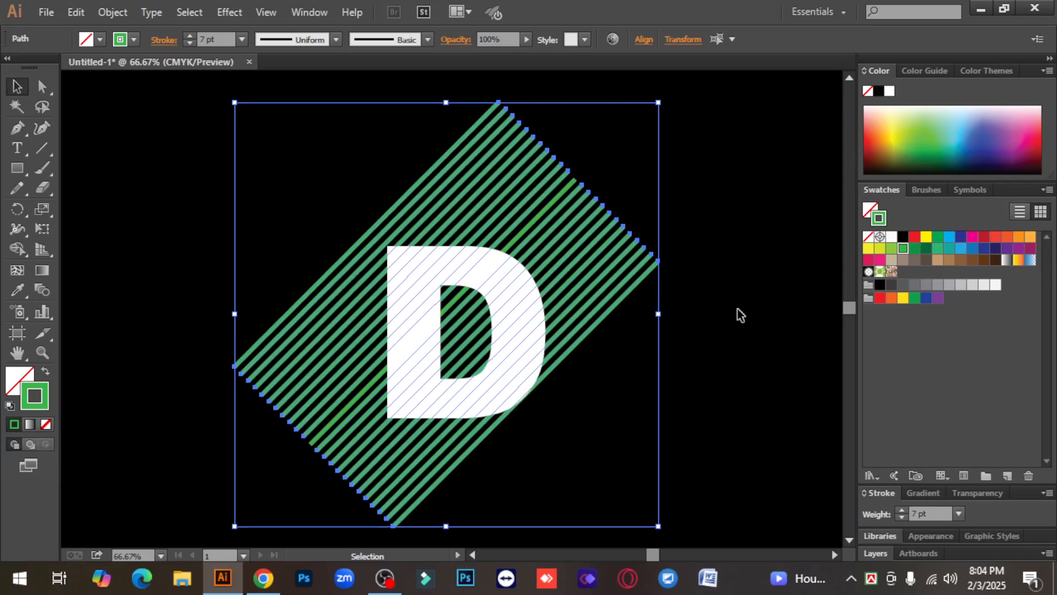
{"action": "key", "text": "Up"}
{"action": "key", "text": "Up"}
{"action": "key", "text": "Up"}
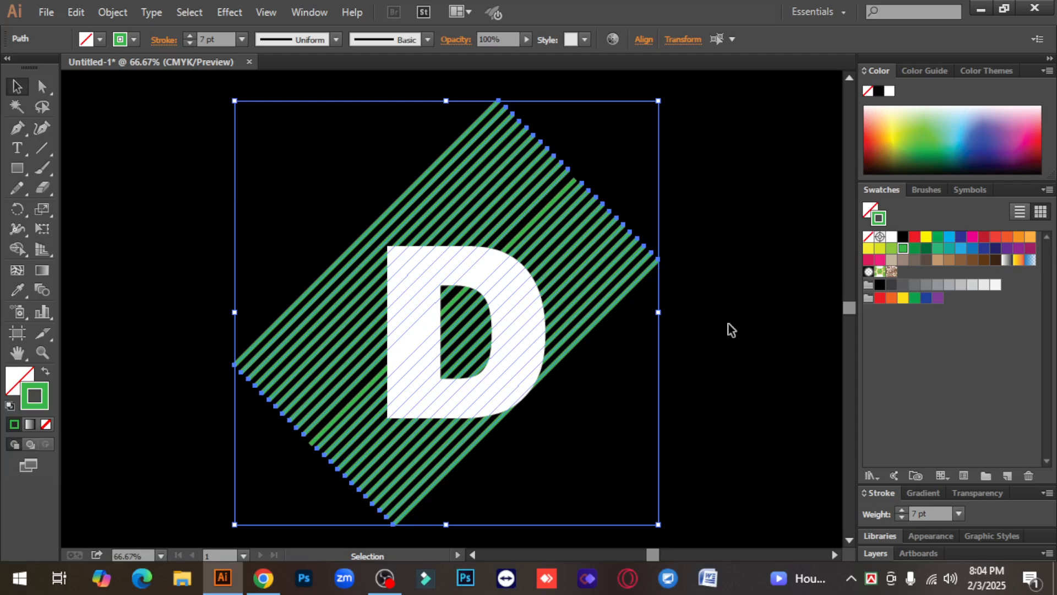
{"action": "left_click", "coordinate": [721, 322]}
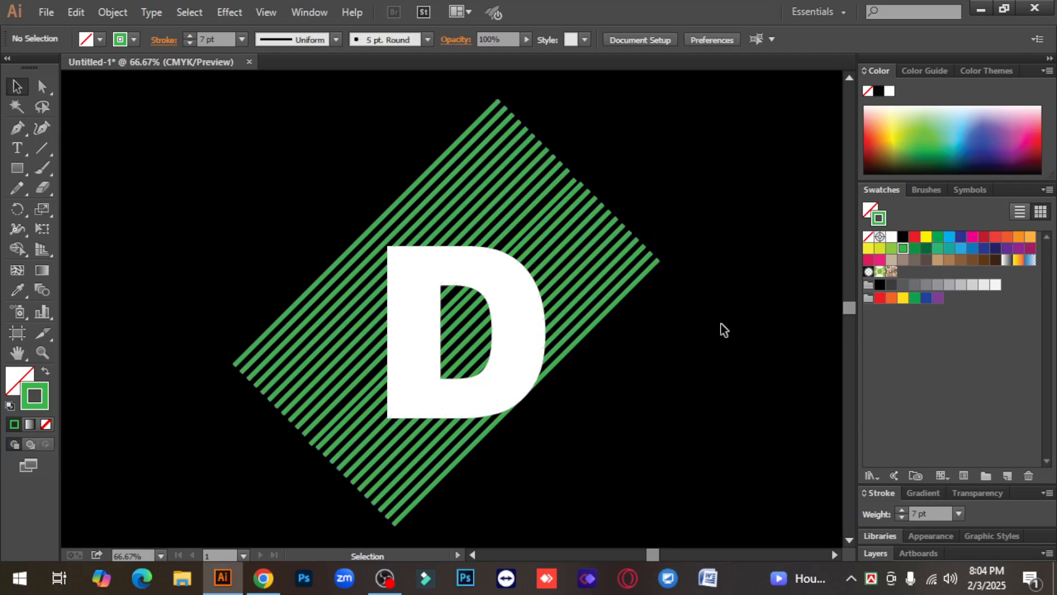
Select the lines together with the D and remove the line portions outside the letter using the Shape Builder tool
{"action": "left_click_drag", "start_coordinate": [304, 160], "coordinate": [569, 435]}
{"action": "left_click", "coordinate": [19, 250]}
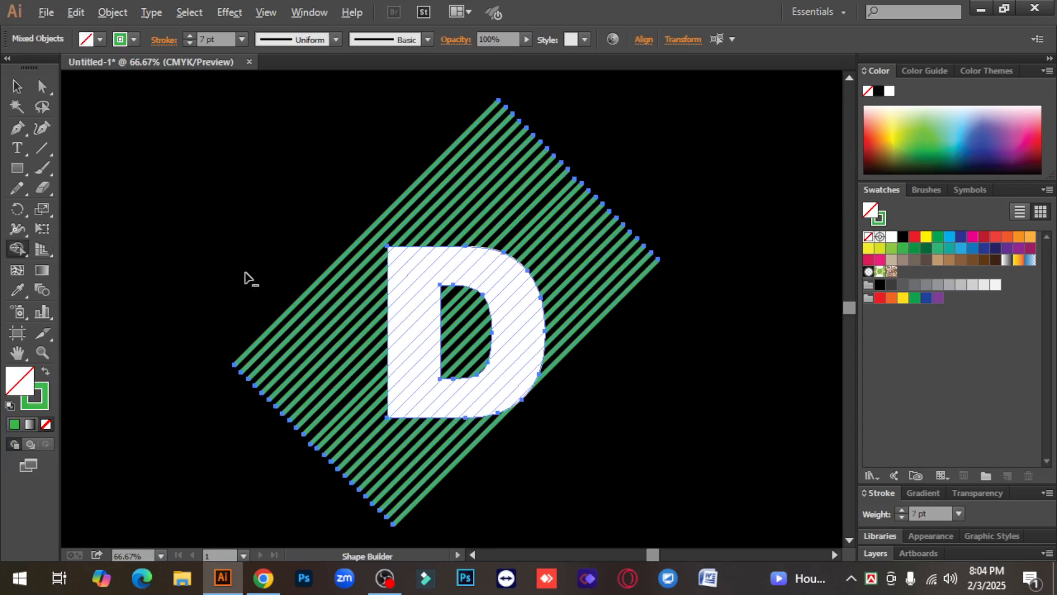
{"action": "mouse_move", "coordinate": [309, 290]}
{"action": "left_mouse_down"}
{"action": "mouse_move", "coordinate": [359, 411]}
{"action": "mouse_move", "coordinate": [399, 457]}
{"action": "mouse_move", "coordinate": [452, 480]}
{"action": "left_mouse_up"}
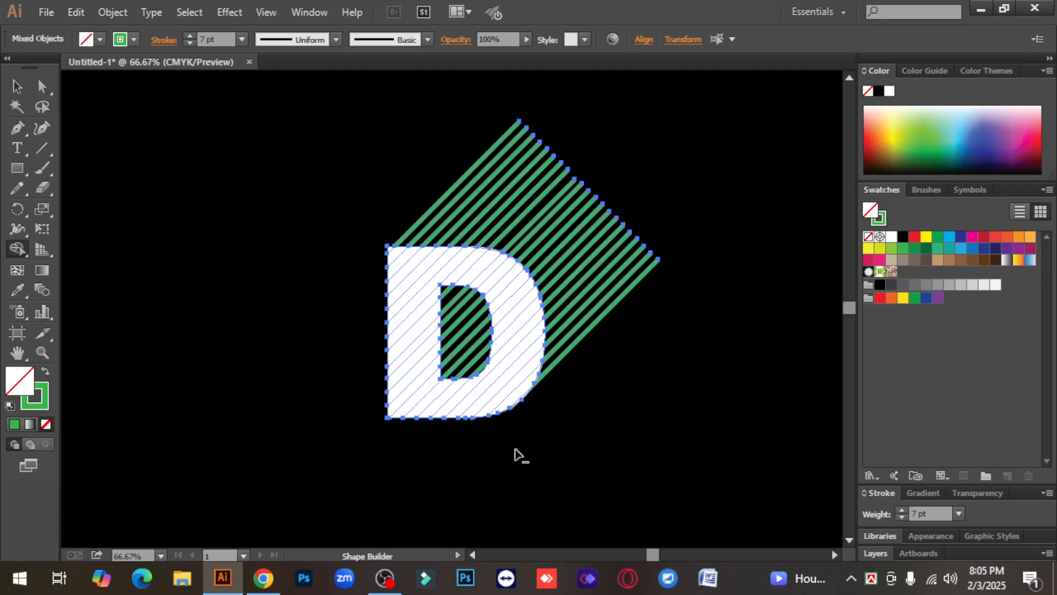
{"action": "mouse_move", "coordinate": [572, 244]}
{"action": "left_mouse_down"}
{"action": "mouse_move", "coordinate": [544, 210]}
{"action": "mouse_move", "coordinate": [449, 162]}
{"action": "left_mouse_up"}
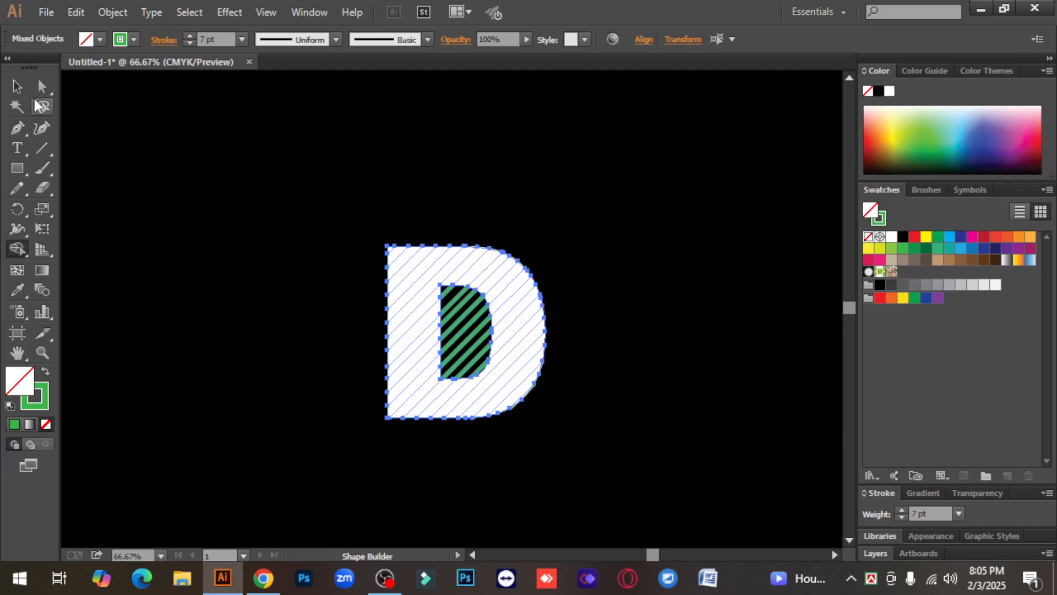
{"action": "left_click", "coordinate": [17, 87]}
{"action": "left_click", "coordinate": [138, 299]}
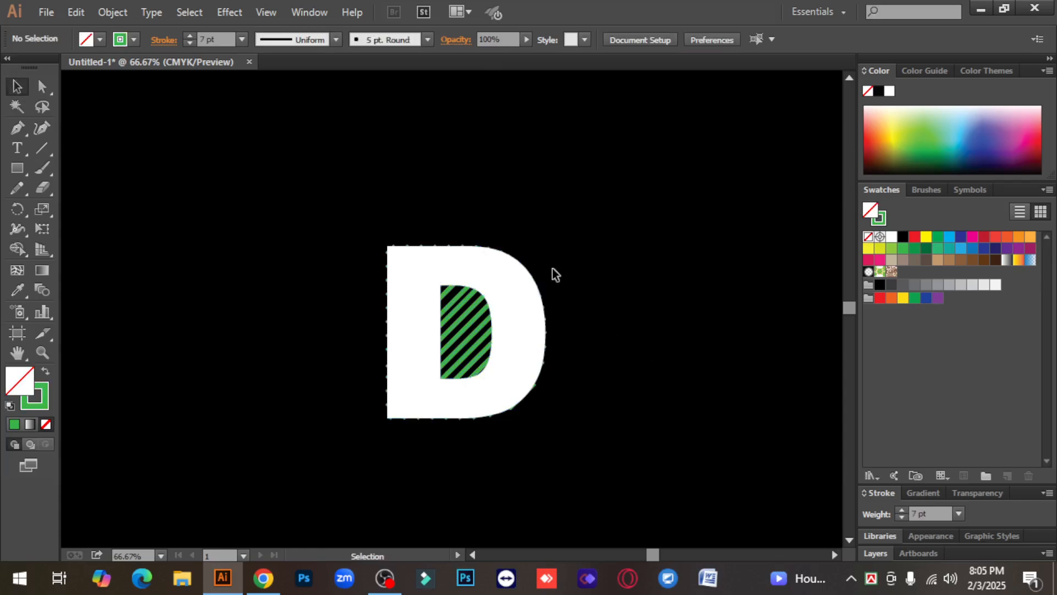
Select all the artwork and remove the line portions inside the D's inner opening with the Shape Builder tool
{"action": "left_click", "coordinate": [490, 268]}
{"action": "left_click_drag", "start_coordinate": [340, 188], "coordinate": [618, 496]}
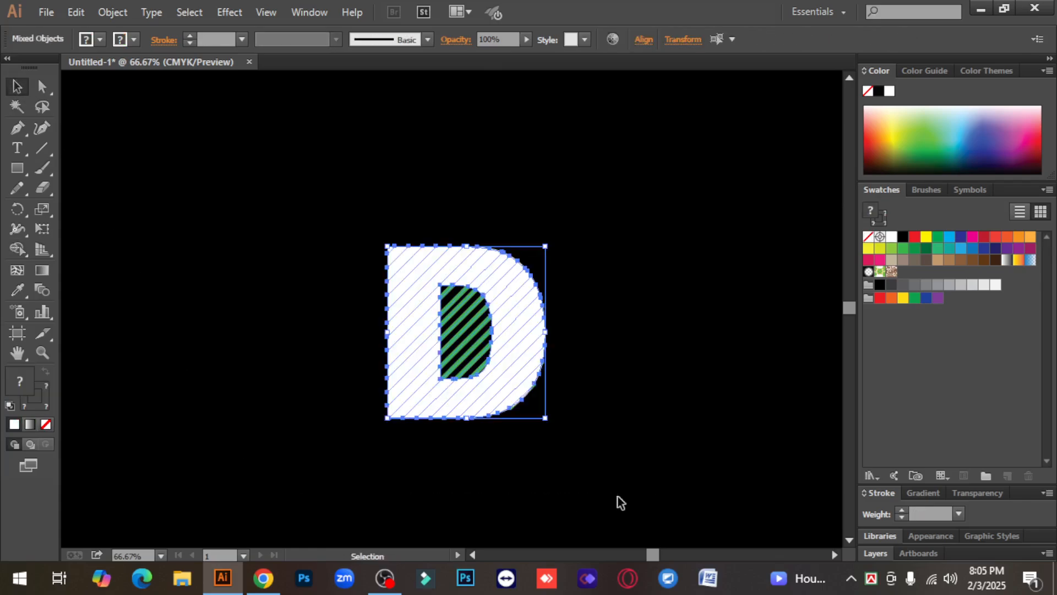
{"action": "left_click", "coordinate": [18, 247]}
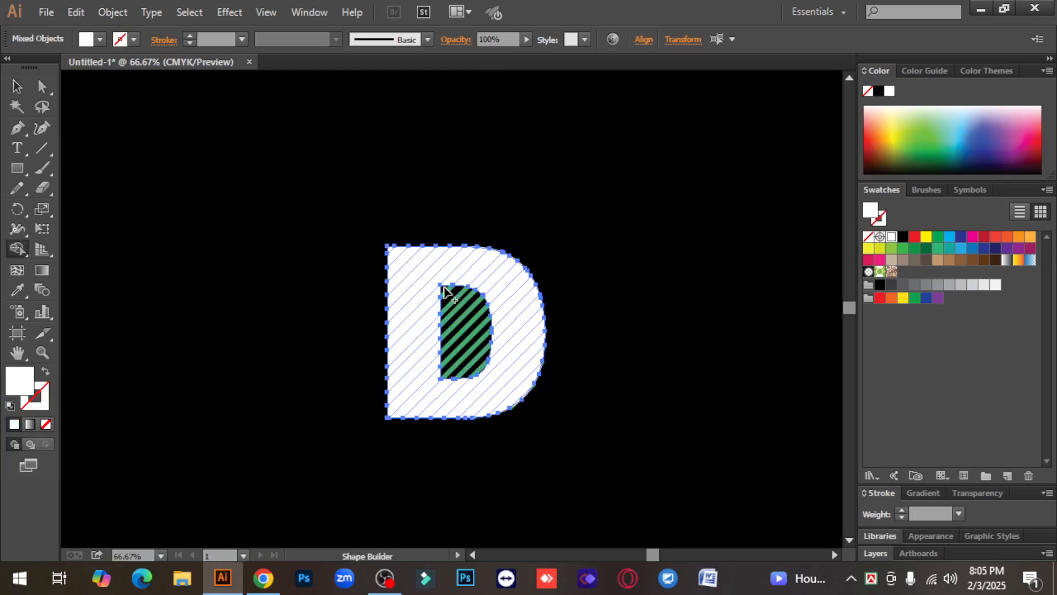
{"action": "mouse_move", "coordinate": [450, 304]}
{"action": "left_mouse_down"}
{"action": "mouse_move", "coordinate": [480, 374]}
{"action": "mouse_move", "coordinate": [474, 364]}
{"action": "left_mouse_up"}
{"action": "left_click", "coordinate": [17, 86]}
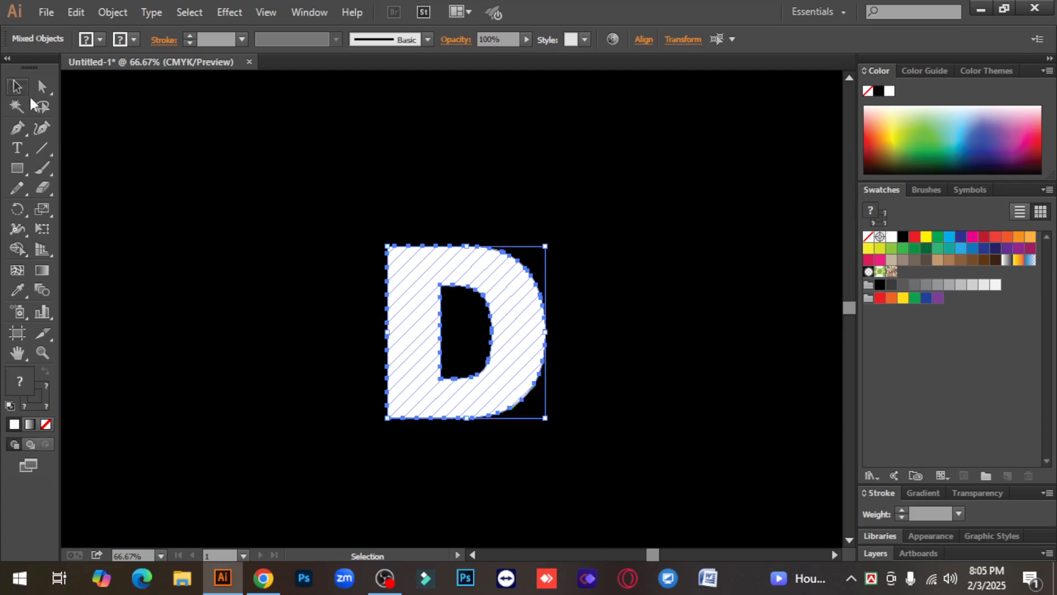
{"action": "left_click", "coordinate": [184, 372]}
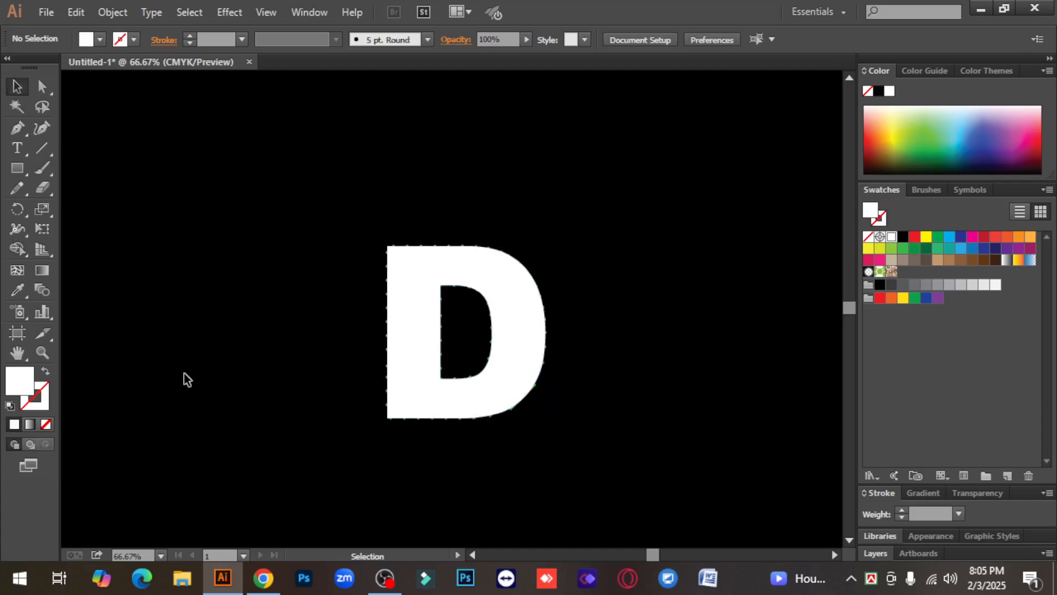
Move the white D off the trimmed stripes and delete it
{"action": "left_click", "coordinate": [500, 273]}
{"action": "left_click_drag", "start_coordinate": [498, 274], "coordinate": [269, 244]}
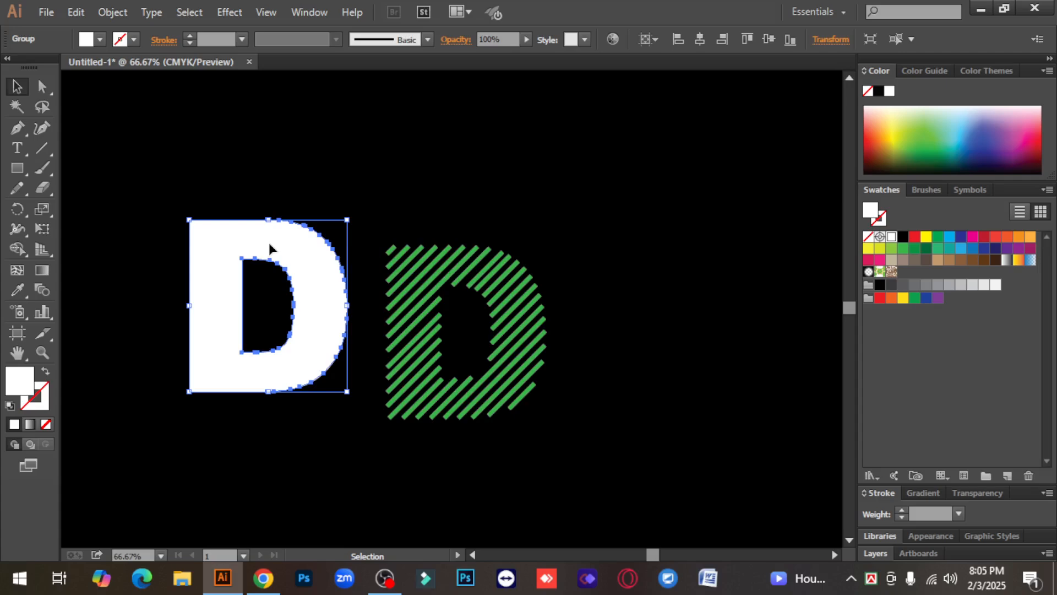
{"action": "key", "text": "Delete"}
{"action": "left_click_drag", "start_coordinate": [327, 201], "coordinate": [593, 450]}
{"action": "left_click", "coordinate": [617, 378]}
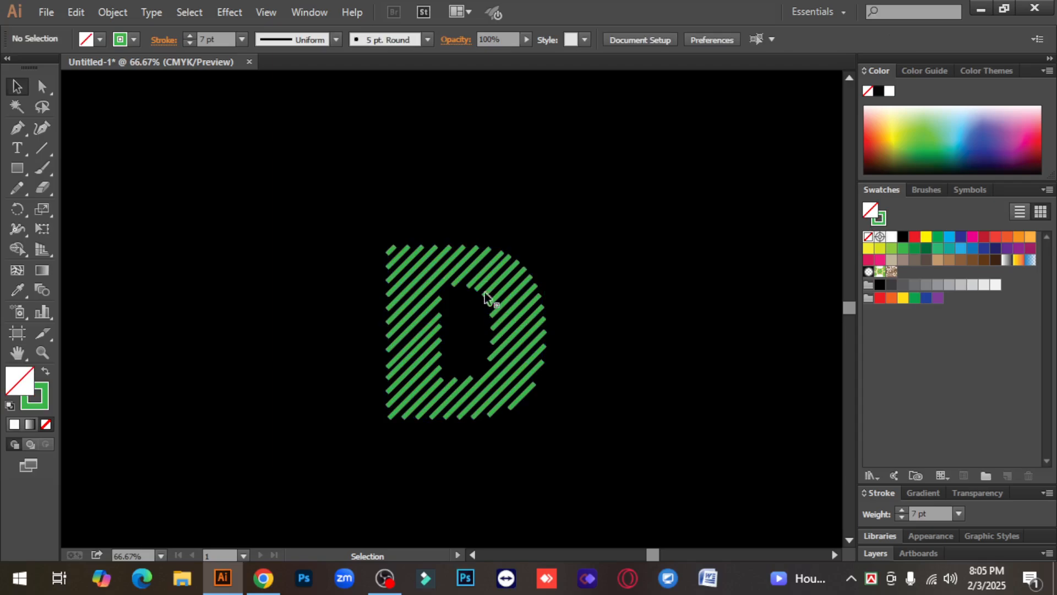
Undo the deletion and move of the white D and the trimming of the green lines
{"action": "key", "text": "ctrl+z"}
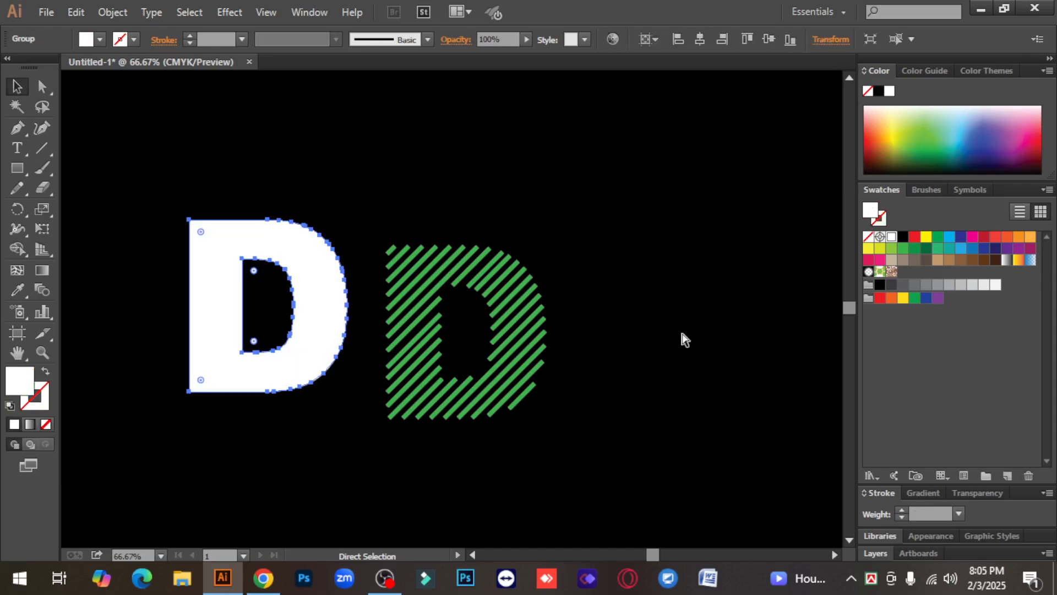
{"action": "key", "text": "ctrl+z"}
{"action": "key", "text": "ctrl+z"}
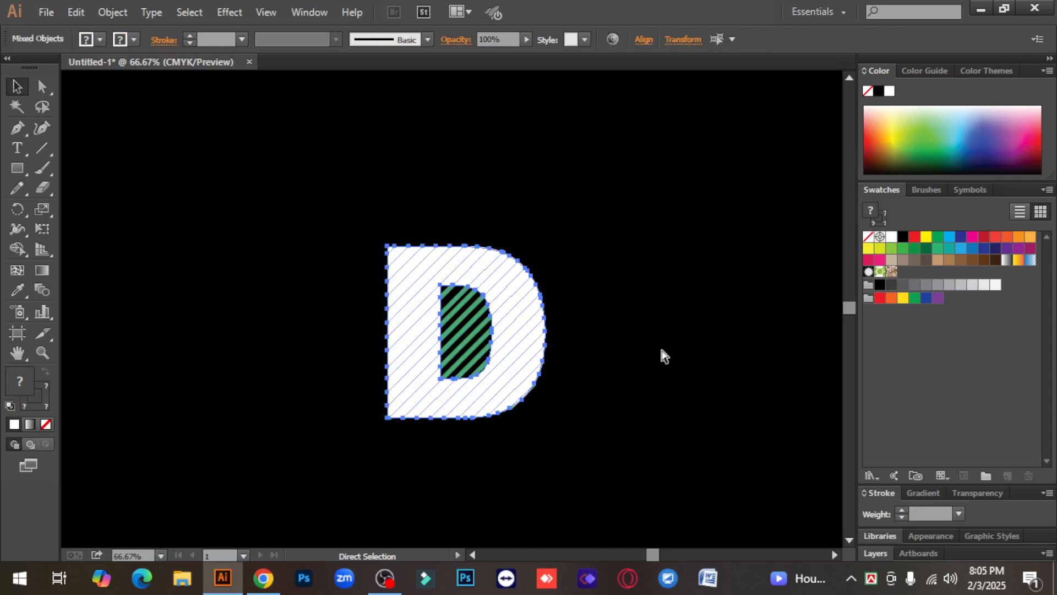
{"action": "key", "text": "ctrl+z"}
{"action": "key", "text": "ctrl+z"}
{"action": "left_click", "coordinate": [662, 351]}
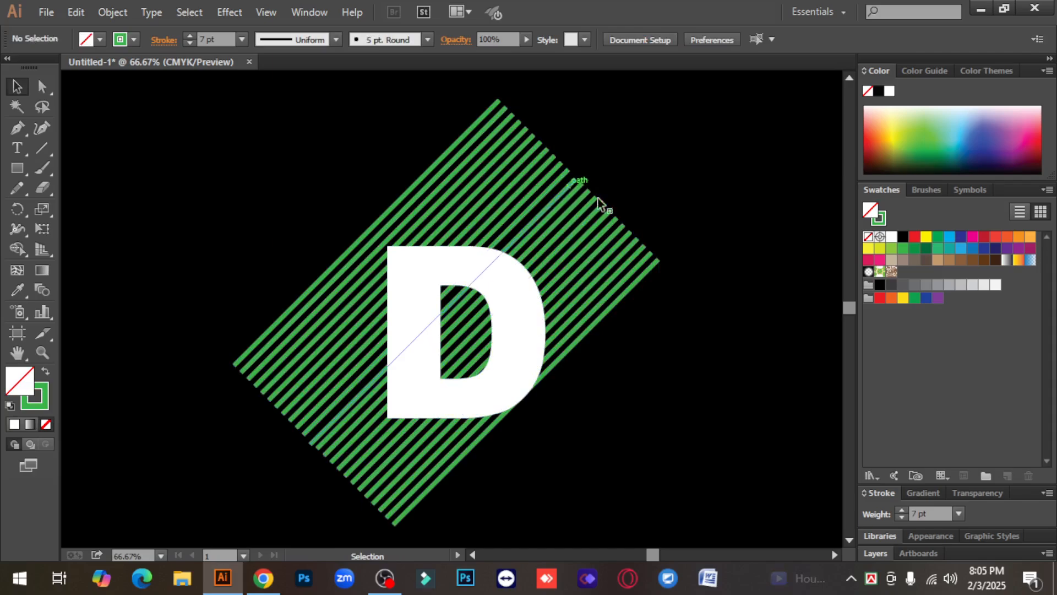
Undo the nudges of the green diagonal lines and deselect the artwork
{"action": "key", "text": "ctrl+z"}
{"action": "key", "text": "ctrl+z"}
{"action": "key", "text": "ctrl+z"}
{"action": "key", "text": "ctrl+z"}
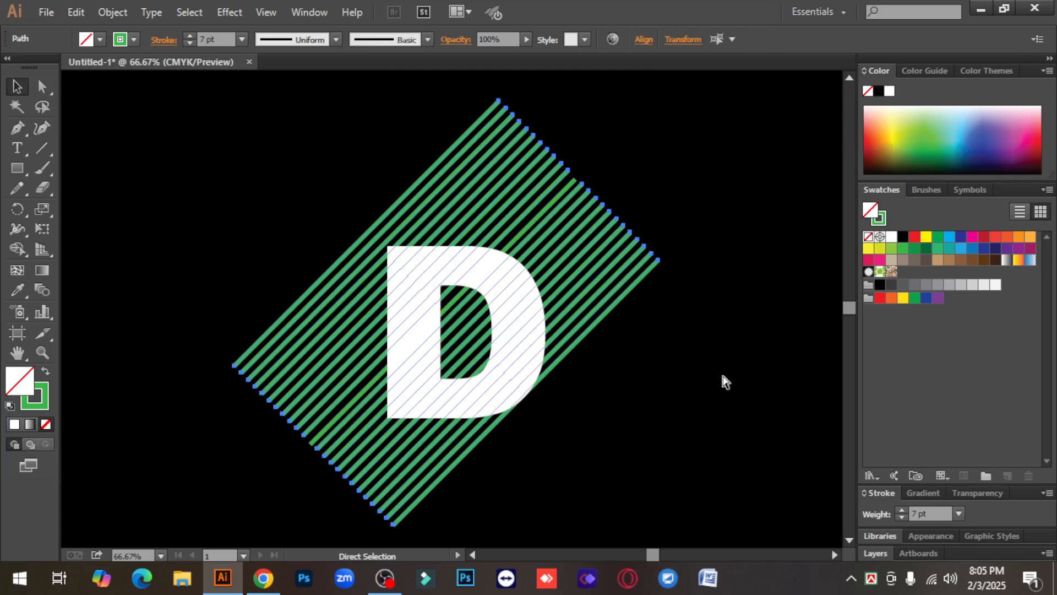
{"action": "key", "text": "ctrl+z"}
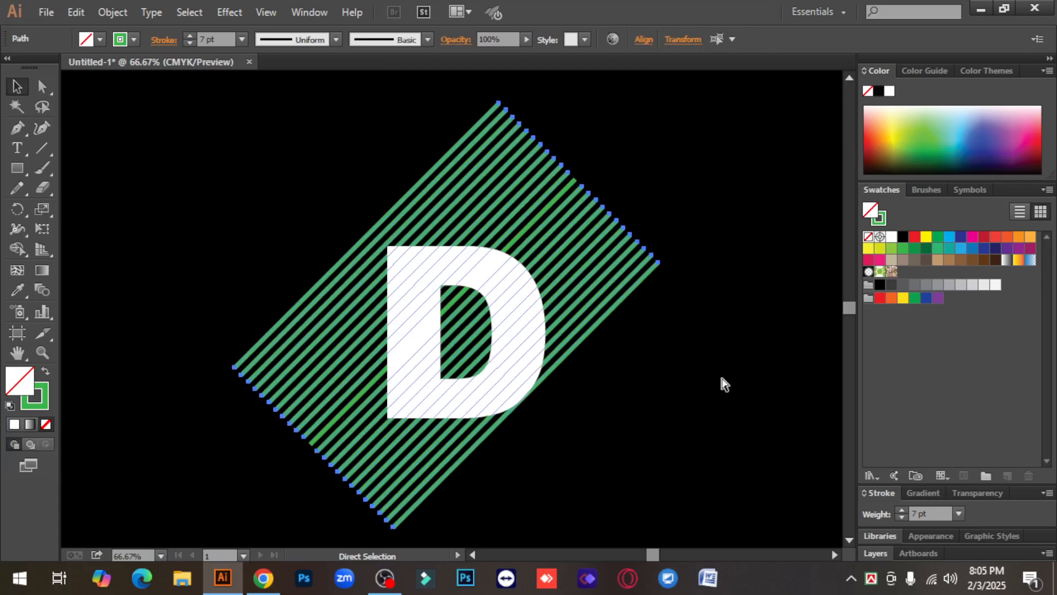
{"action": "key", "text": "ctrl+z"}
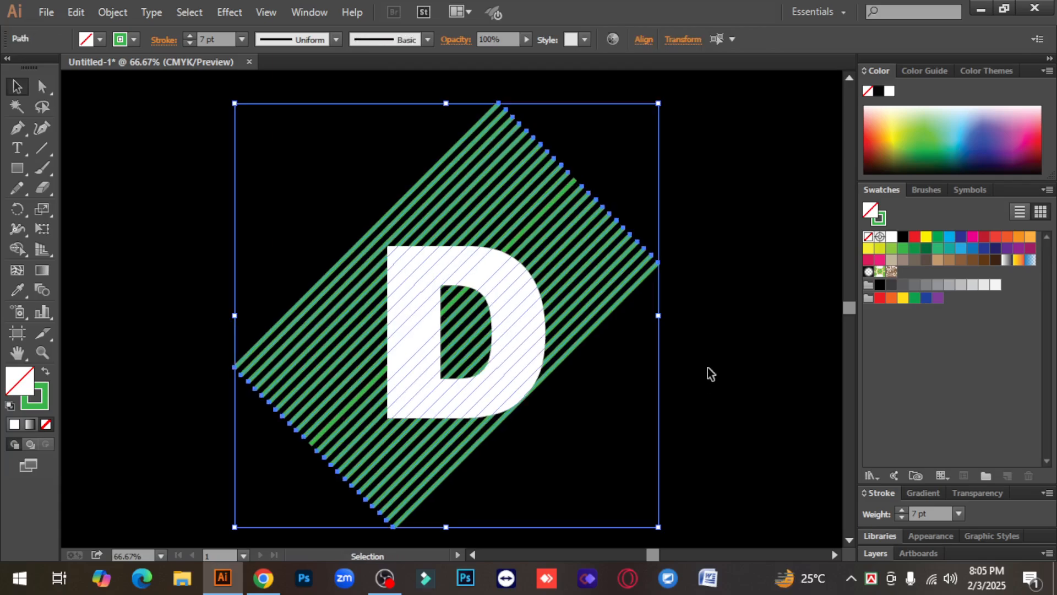
{"action": "left_click", "coordinate": [708, 368]}
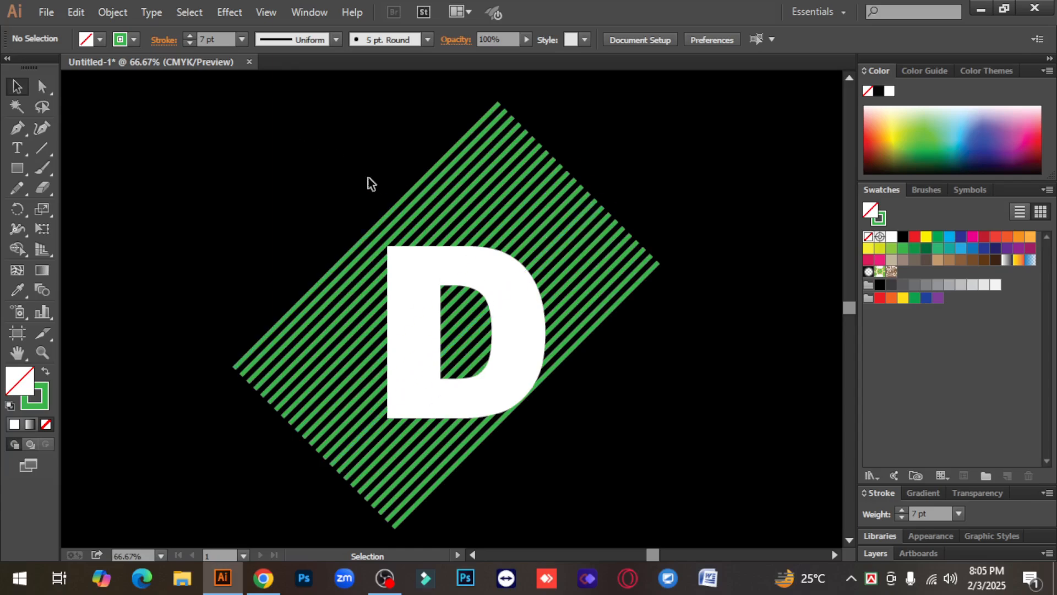
Select all the artwork and remove the line portions outside the D and inside its opening with the Shape Builder tool
{"action": "left_click_drag", "start_coordinate": [352, 184], "coordinate": [584, 422]}
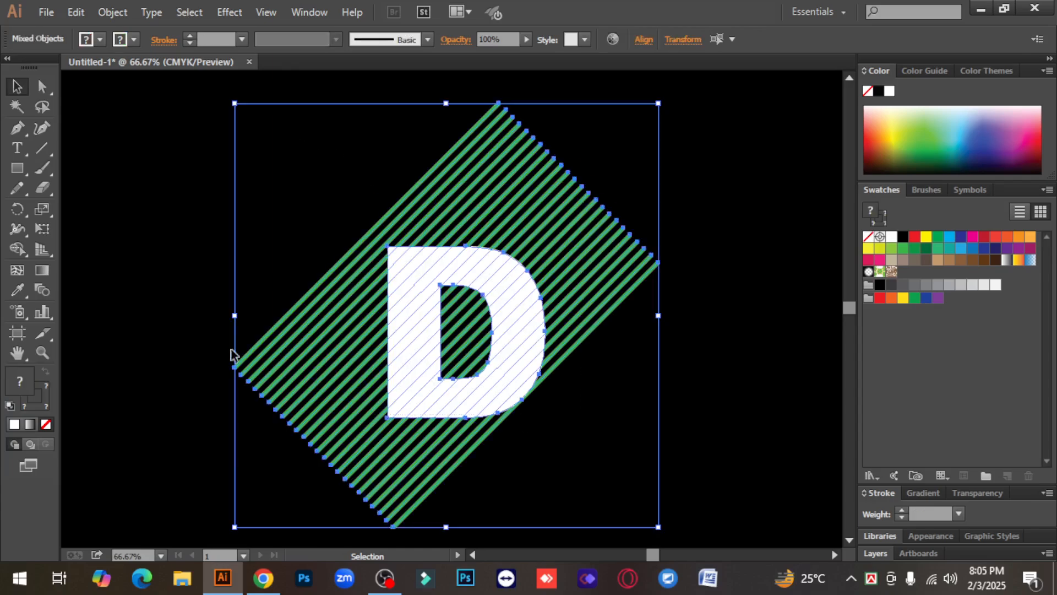
{"action": "left_click", "coordinate": [24, 254]}
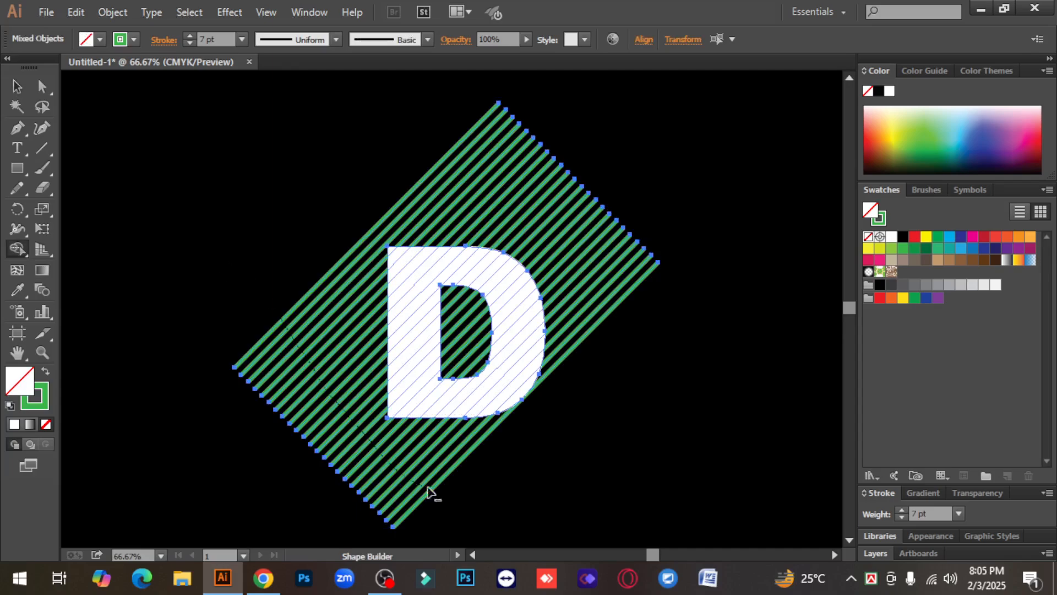
{"action": "left_click_drag", "start_coordinate": [478, 486], "coordinate": [512, 489]}
{"action": "mouse_move", "coordinate": [635, 402]}
{"action": "left_mouse_down"}
{"action": "mouse_move", "coordinate": [587, 293]}
{"action": "mouse_move", "coordinate": [503, 185]}
{"action": "mouse_move", "coordinate": [452, 156]}
{"action": "left_mouse_up"}
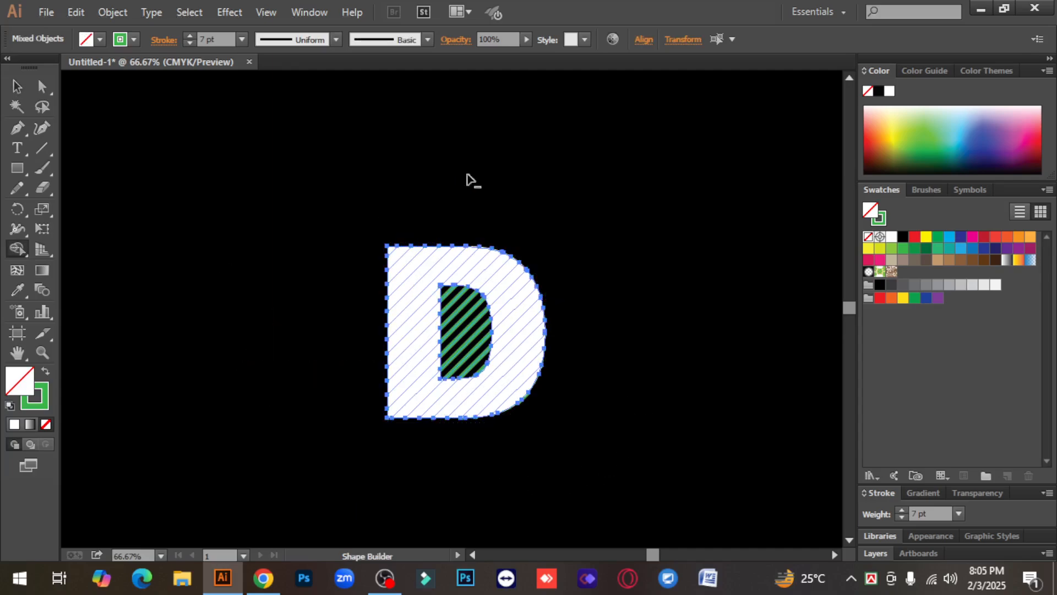
{"action": "left_click_drag", "start_coordinate": [445, 288], "coordinate": [484, 376]}
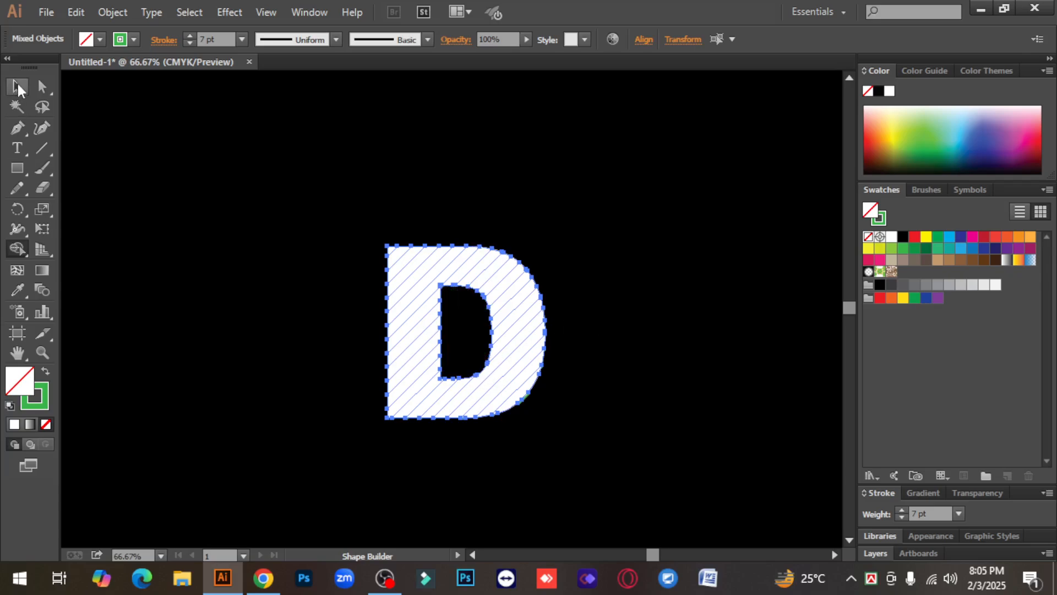
Separate the white D from the trimmed green stripes and delete it
{"action": "left_click", "coordinate": [18, 90]}
{"action": "left_click", "coordinate": [261, 330]}
{"action": "left_click_drag", "start_coordinate": [496, 275], "coordinate": [224, 235]}
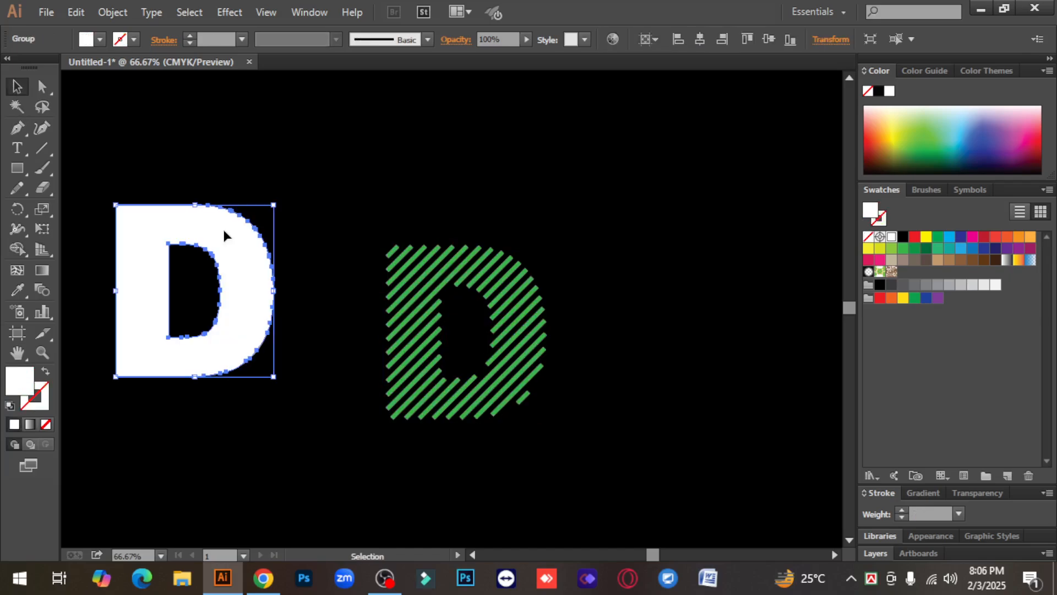
{"action": "key", "text": "Delete"}
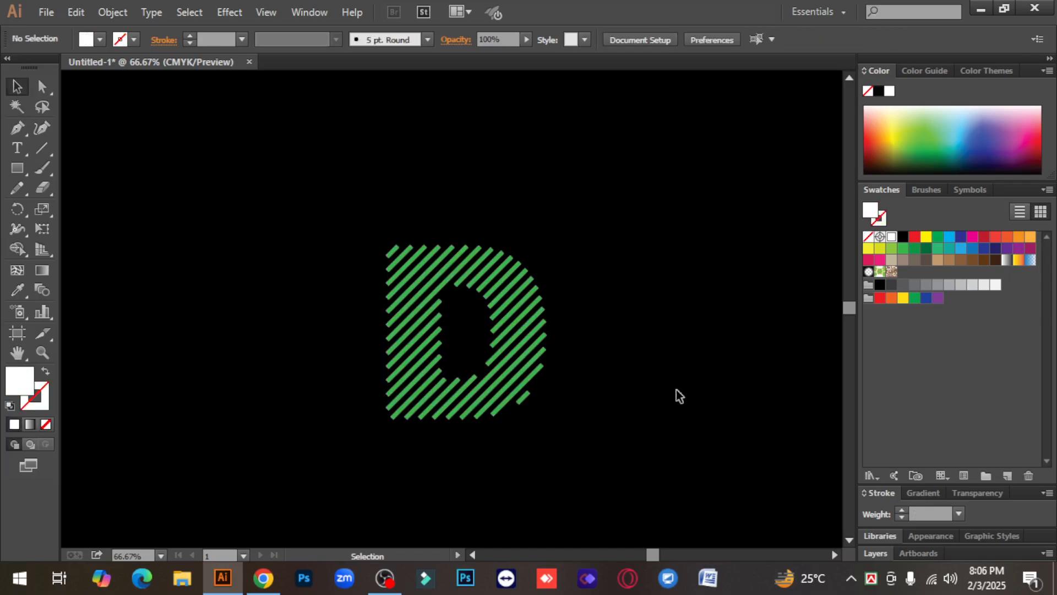
Apply the triangular tapered width profile to all the green stripes of the D
{"action": "key", "text": "ctrl+plus"}
{"action": "left_click_drag", "start_coordinate": [325, 157], "coordinate": [609, 448]}
{"action": "left_click", "coordinate": [655, 390]}
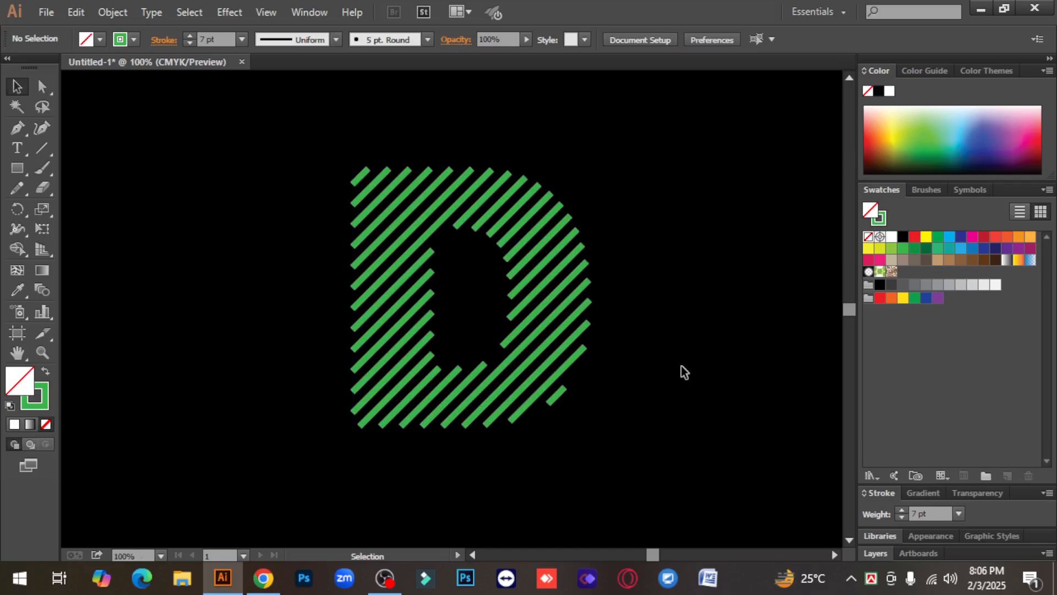
{"action": "left_click_drag", "start_coordinate": [319, 149], "coordinate": [607, 470]}
{"action": "left_click", "coordinate": [336, 39]}
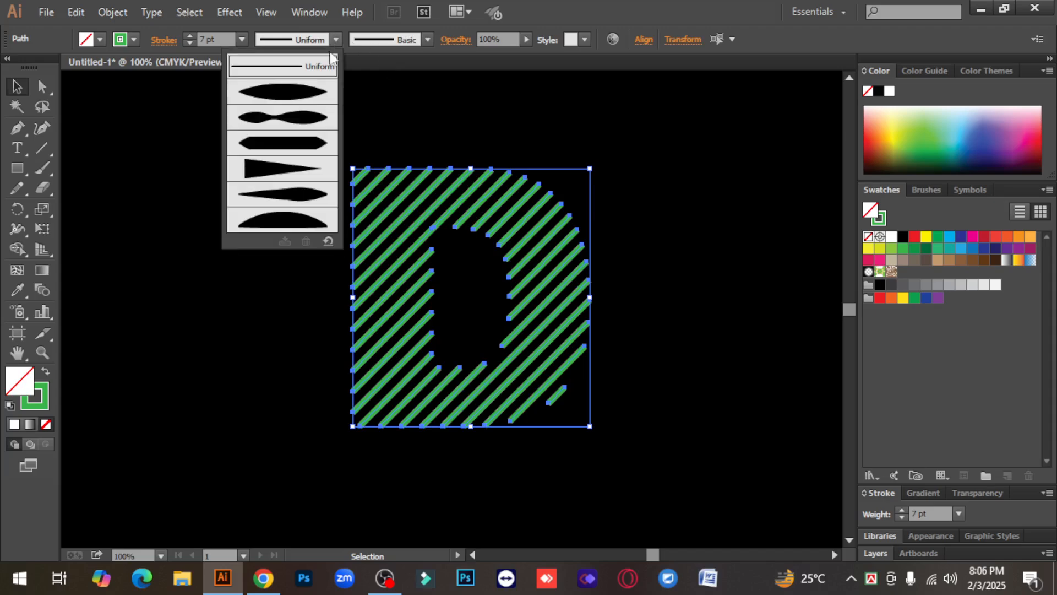
{"action": "left_click", "coordinate": [281, 173]}
{"action": "left_click", "coordinate": [251, 345]}
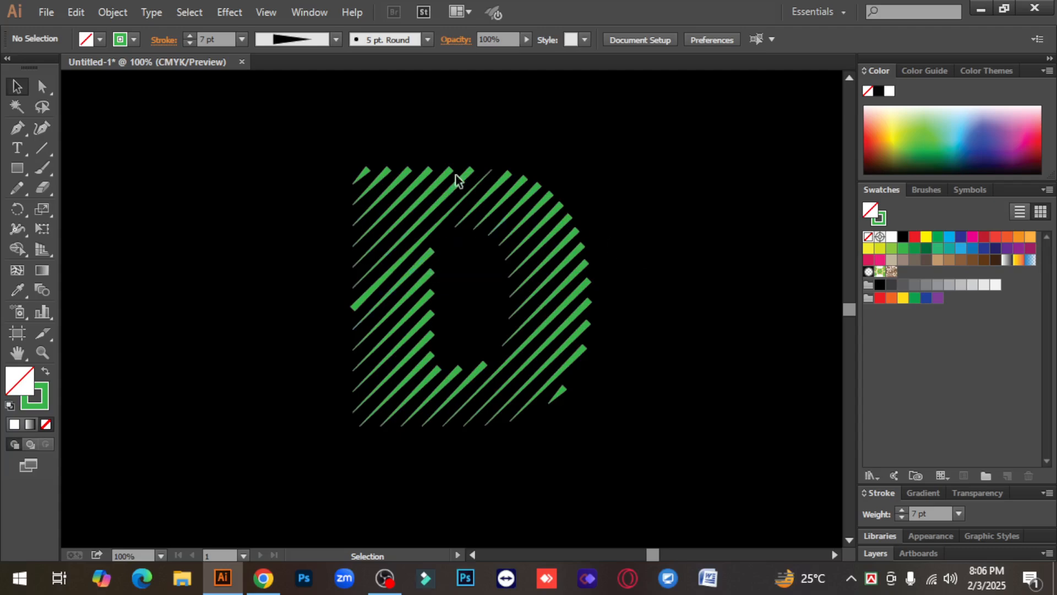
Give all the tapered stripes a round cap
{"action": "left_click_drag", "start_coordinate": [335, 130], "coordinate": [610, 453]}
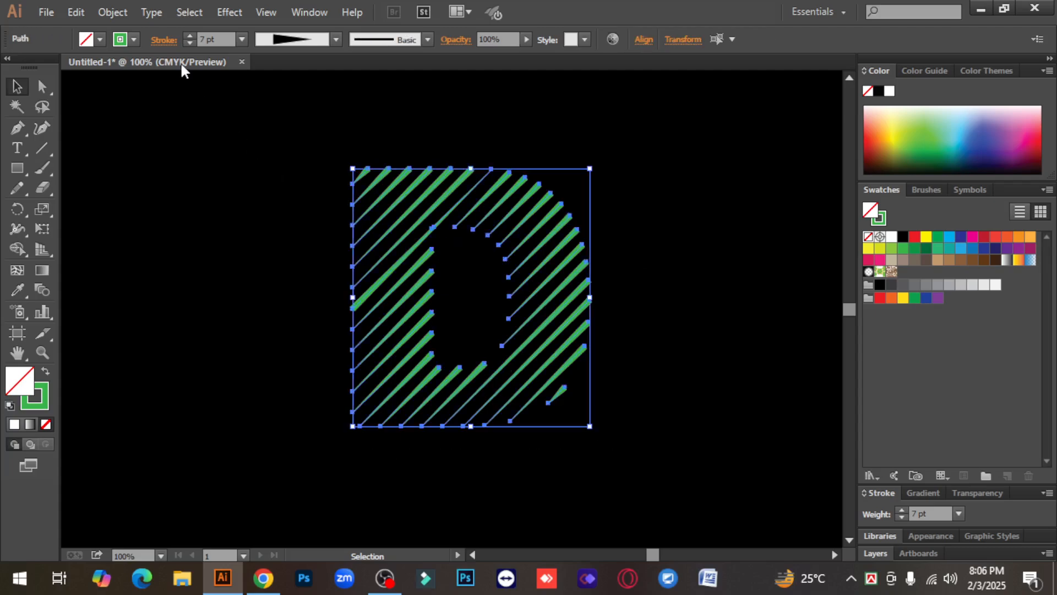
{"action": "left_click", "coordinate": [163, 40]}
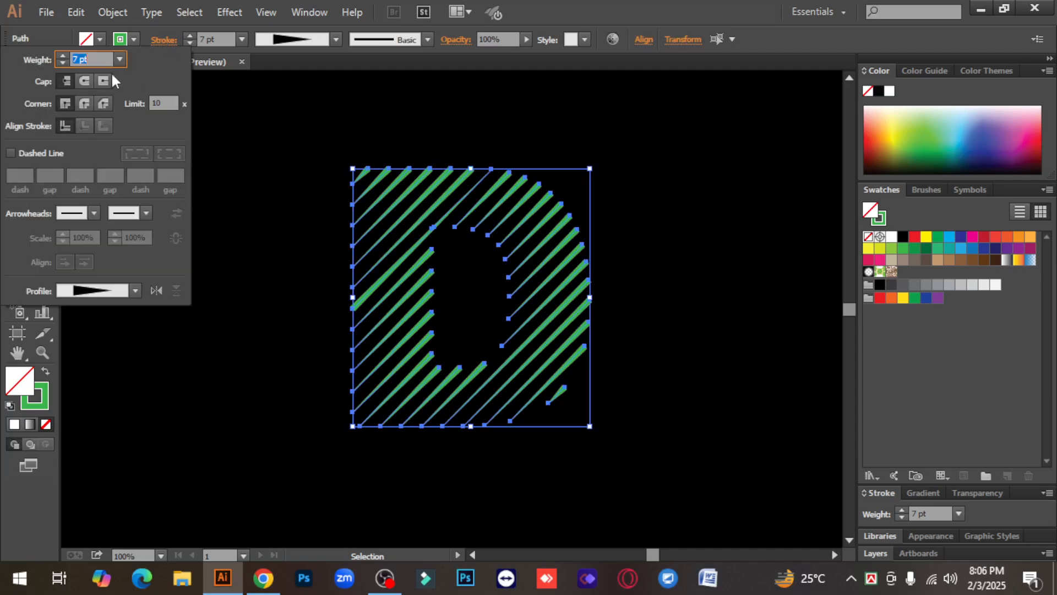
{"action": "left_click", "coordinate": [83, 80]}
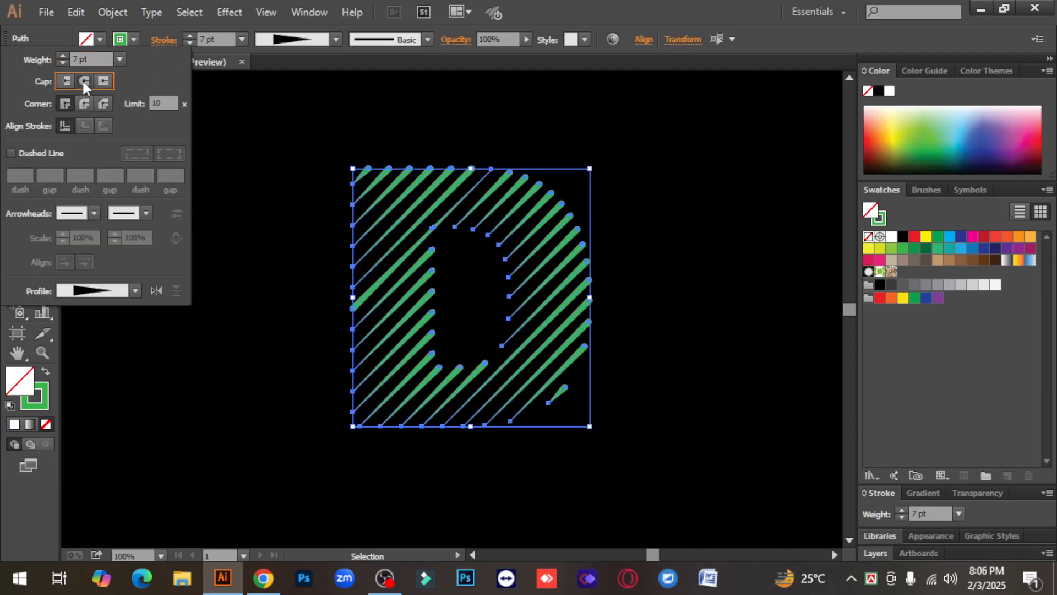
{"action": "left_click", "coordinate": [265, 310]}
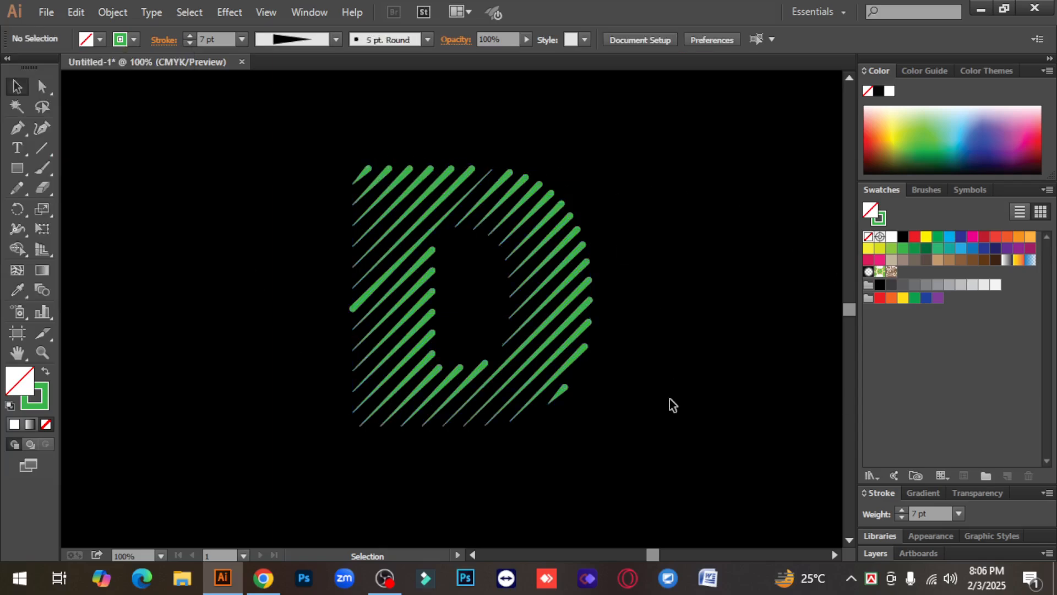
Try the flat-sided width profile with both ends pointed on all the stripes
{"action": "left_click_drag", "start_coordinate": [336, 155], "coordinate": [316, 120]}
{"action": "left_click", "coordinate": [654, 401]}
{"action": "left_click", "coordinate": [334, 39]}
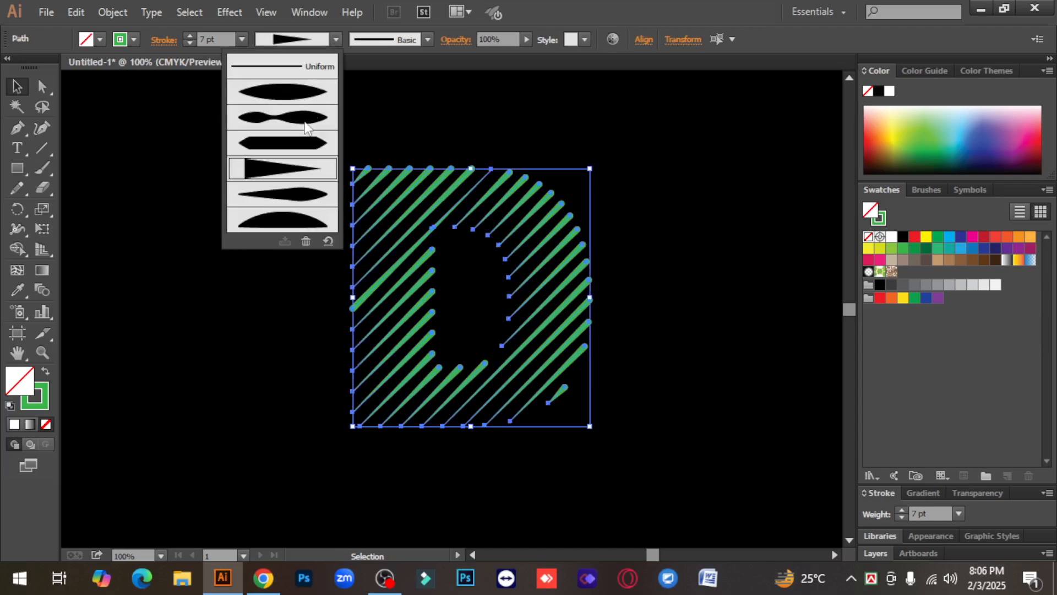
{"action": "left_click", "coordinate": [298, 150]}
{"action": "left_click", "coordinate": [292, 322]}
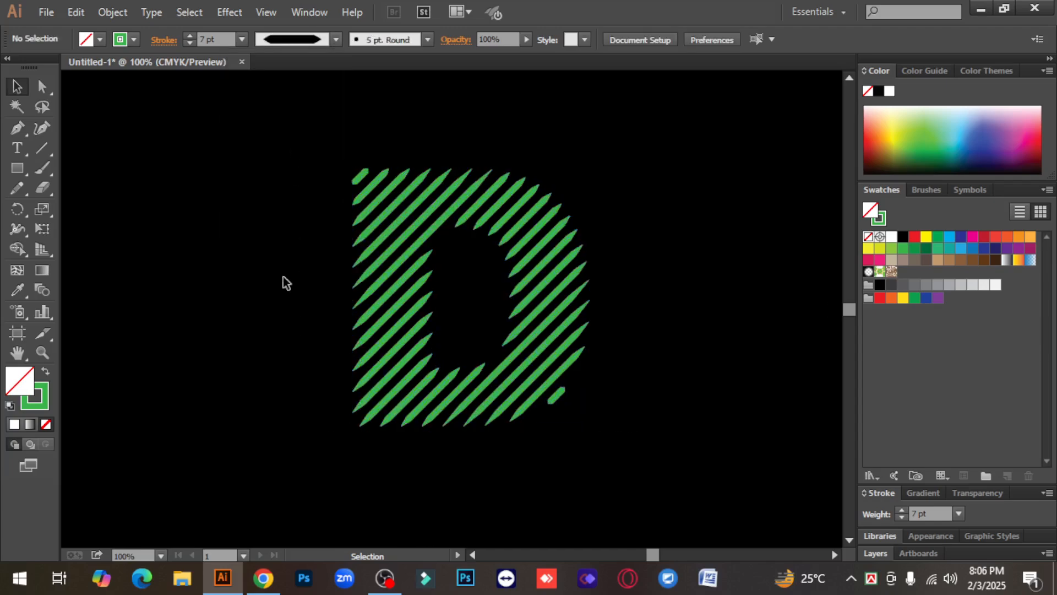
Try Width Profile 5 on all the stripes of the D
{"action": "left_click_drag", "start_coordinate": [318, 149], "coordinate": [588, 460]}
{"action": "left_click", "coordinate": [336, 41]}
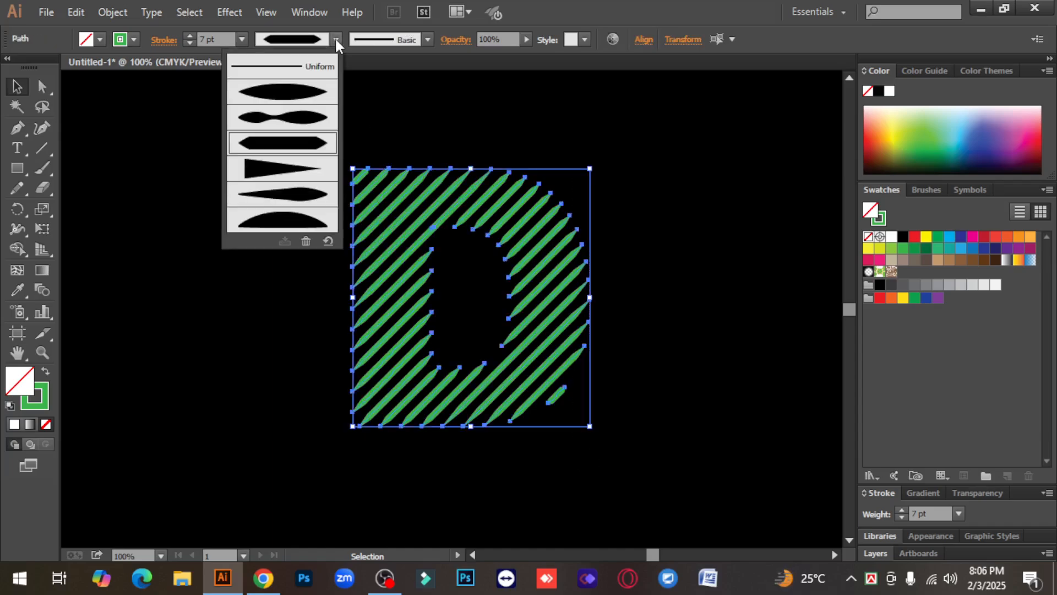
{"action": "left_click", "coordinate": [297, 201]}
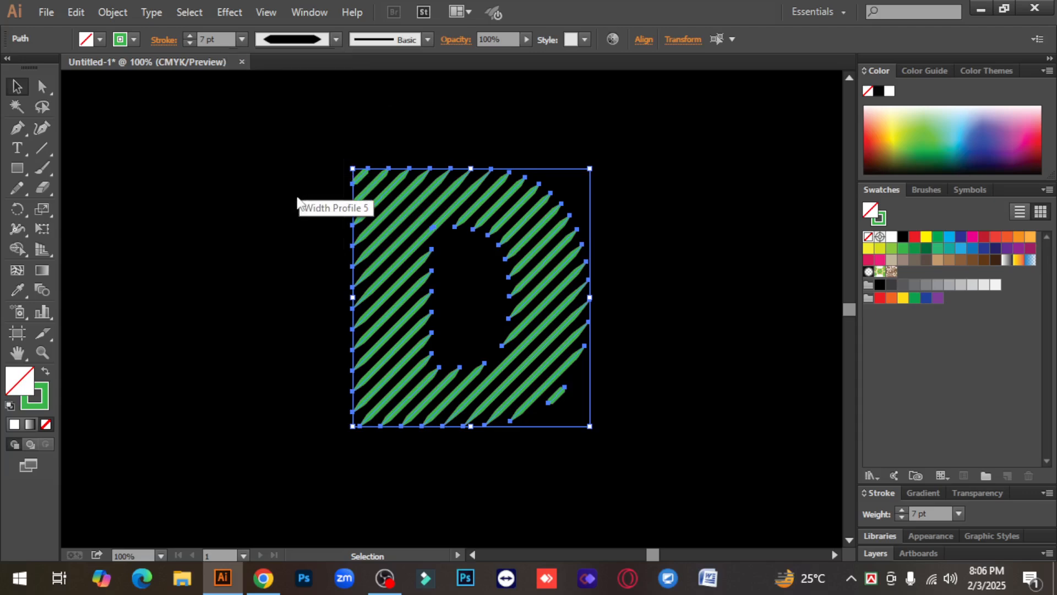
{"action": "left_click", "coordinate": [290, 341]}
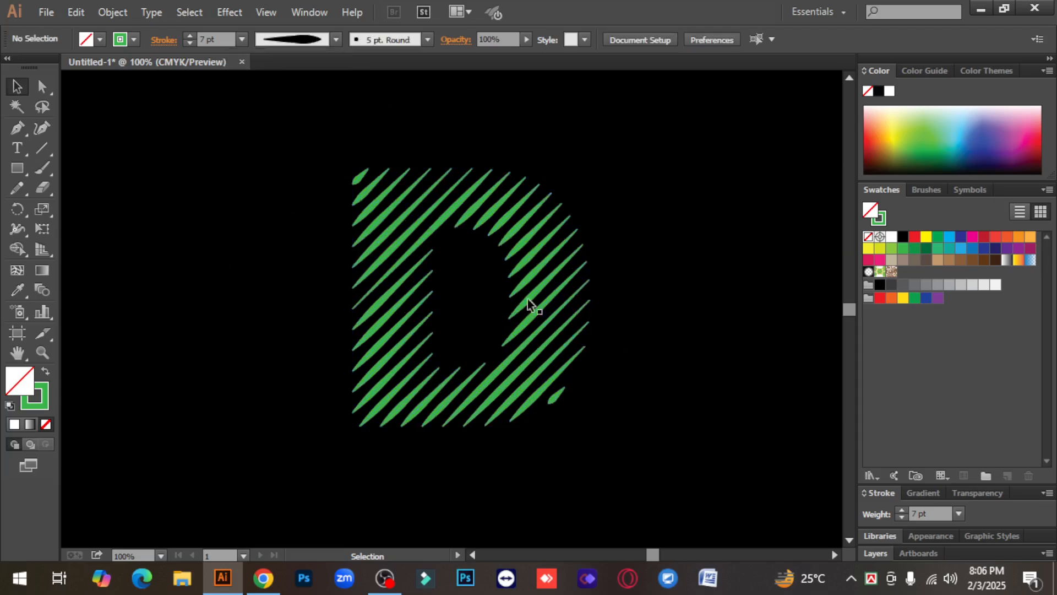
Reapply the triangular tapered width profile to all the stripes and deselect them
{"action": "mouse_move", "coordinate": [300, 137]}
{"action": "left_mouse_down"}
{"action": "mouse_move", "coordinate": [444, 252]}
{"action": "mouse_move", "coordinate": [674, 485]}
{"action": "left_mouse_up"}
{"action": "left_click", "coordinate": [336, 40]}
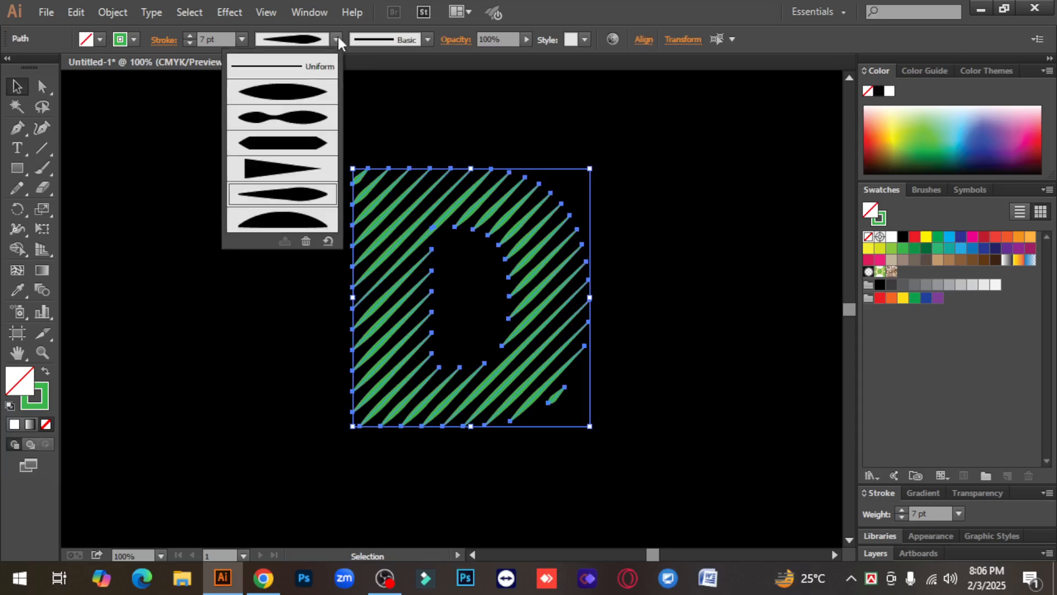
{"action": "left_click", "coordinate": [275, 175]}
{"action": "left_click", "coordinate": [259, 272]}
{"action": "left_click_drag", "start_coordinate": [292, 128], "coordinate": [633, 460]}
{"action": "left_click", "coordinate": [657, 378]}
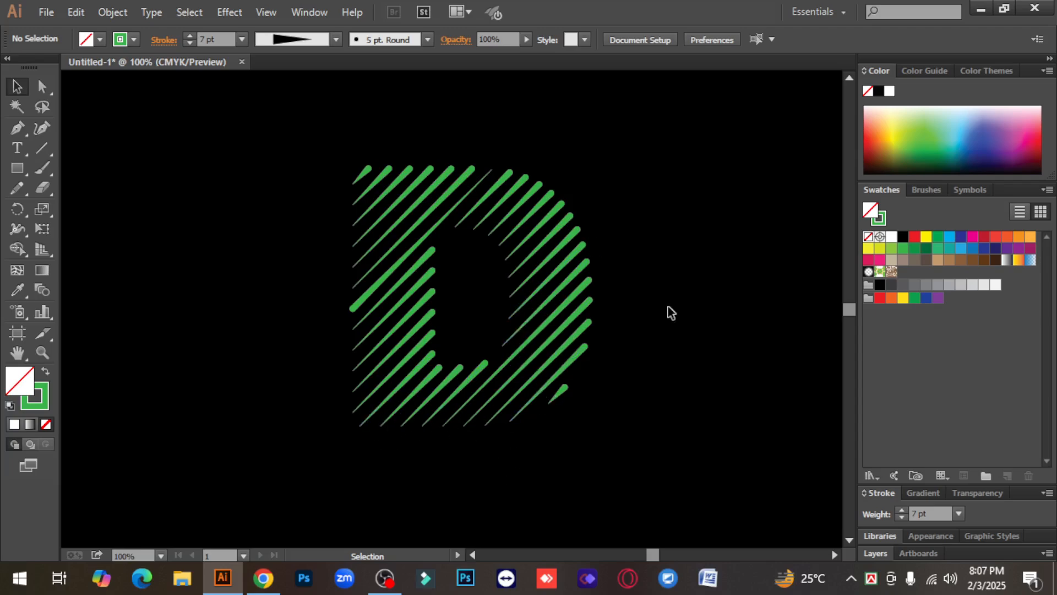
{"action": "mouse_move", "coordinate": [315, 134]}
{"action": "left_mouse_down"}
{"action": "mouse_move", "coordinate": [512, 384]}
{"action": "mouse_move", "coordinate": [627, 477]}
{"action": "left_mouse_up"}
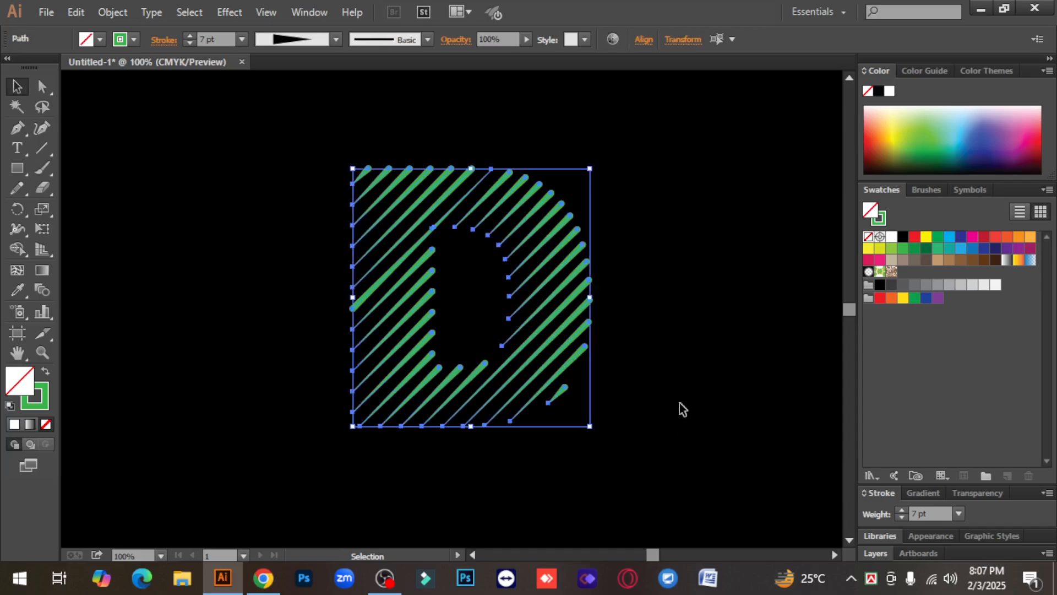
{"action": "left_click", "coordinate": [680, 409]}
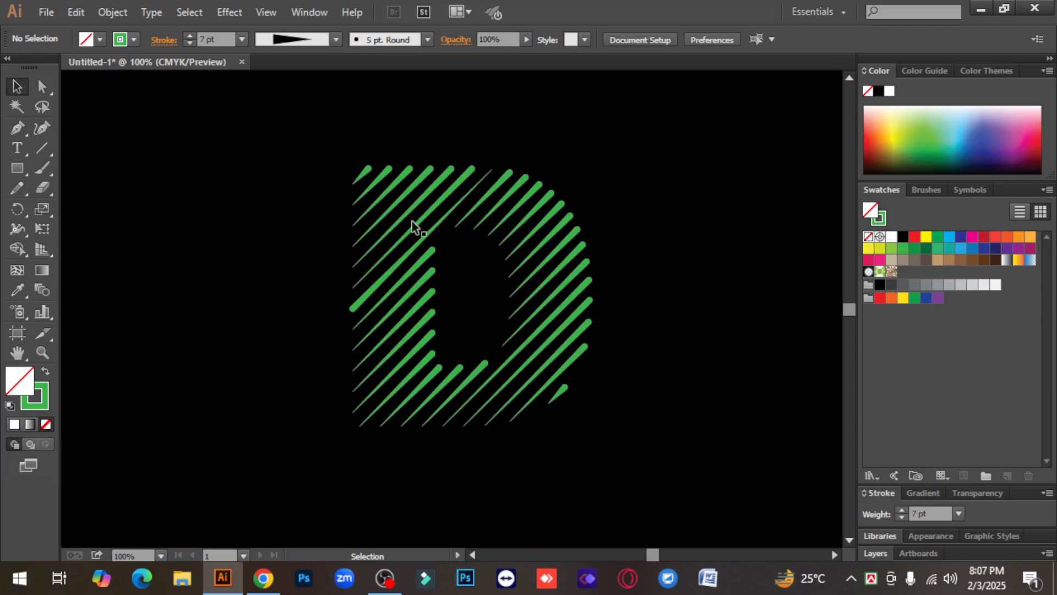
{"action": "left_click_drag", "start_coordinate": [322, 154], "coordinate": [648, 470]}
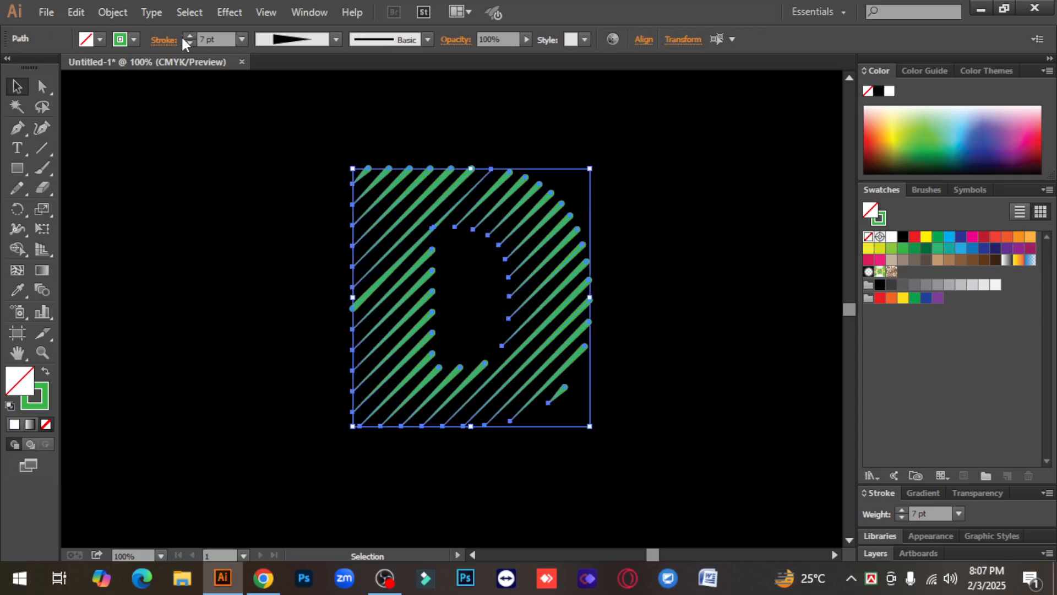
{"action": "left_click_drag", "start_coordinate": [333, 143], "coordinate": [652, 497]}
{"action": "left_click", "coordinate": [691, 385]}
Set the stroke weight of all the D's stripes to 11 pt
{"action": "left_click_drag", "start_coordinate": [342, 146], "coordinate": [661, 515]}
{"action": "left_click", "coordinate": [480, 293], "text": "ctrl"}
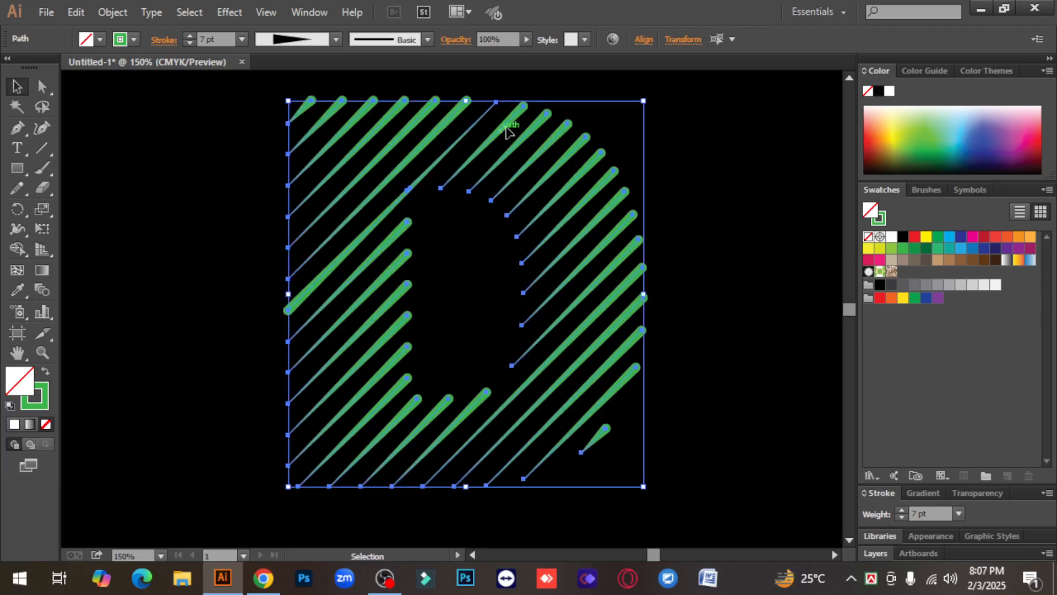
{"action": "left_click", "coordinate": [189, 35]}
{"action": "left_click", "coordinate": [188, 36]}
{"action": "left_click", "coordinate": [189, 35]}
{"action": "left_click", "coordinate": [189, 35]}
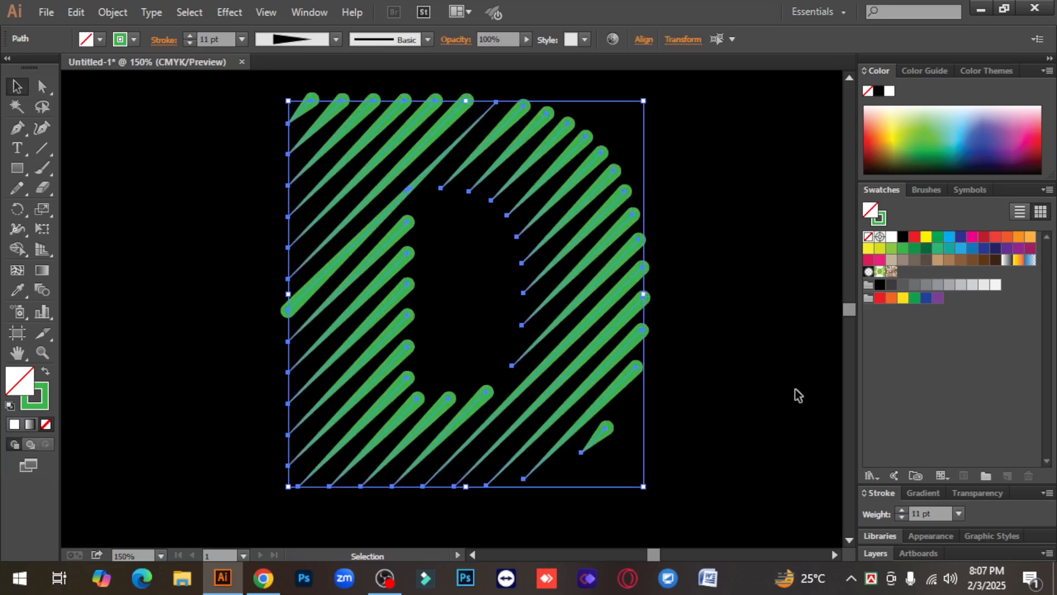
{"action": "left_click", "coordinate": [763, 384]}
Rotate the long reversed stripe half a turn so its thick end lies at the D's upper edge like its neighbours
{"action": "key", "text": "ctrl+minus"}
{"action": "key", "text": "ctrl+minus"}
{"action": "key", "text": "ctrl+minus"}
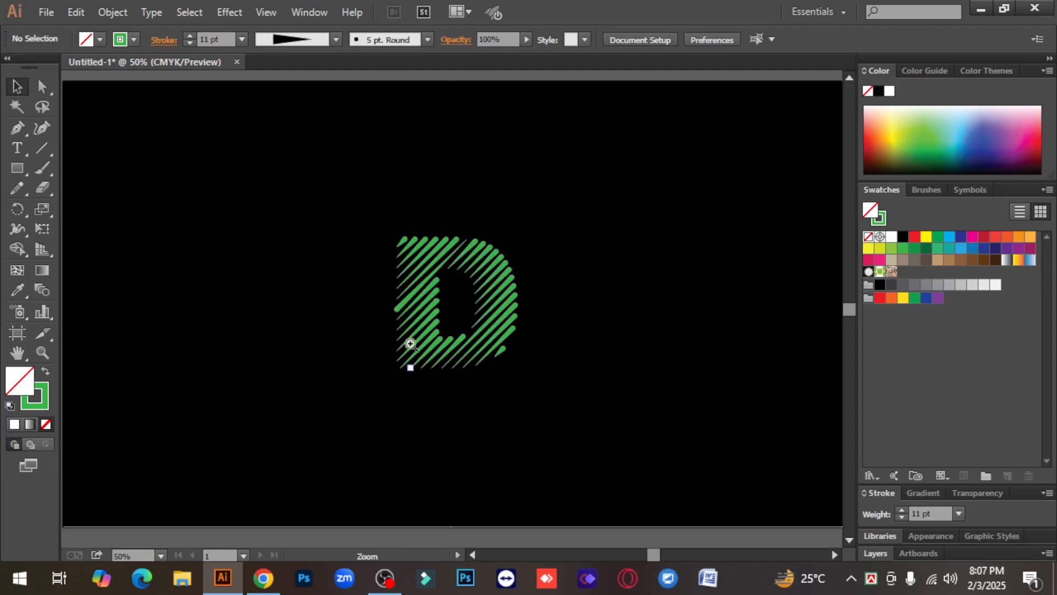
{"action": "left_click", "coordinate": [439, 276], "text": "ctrl"}
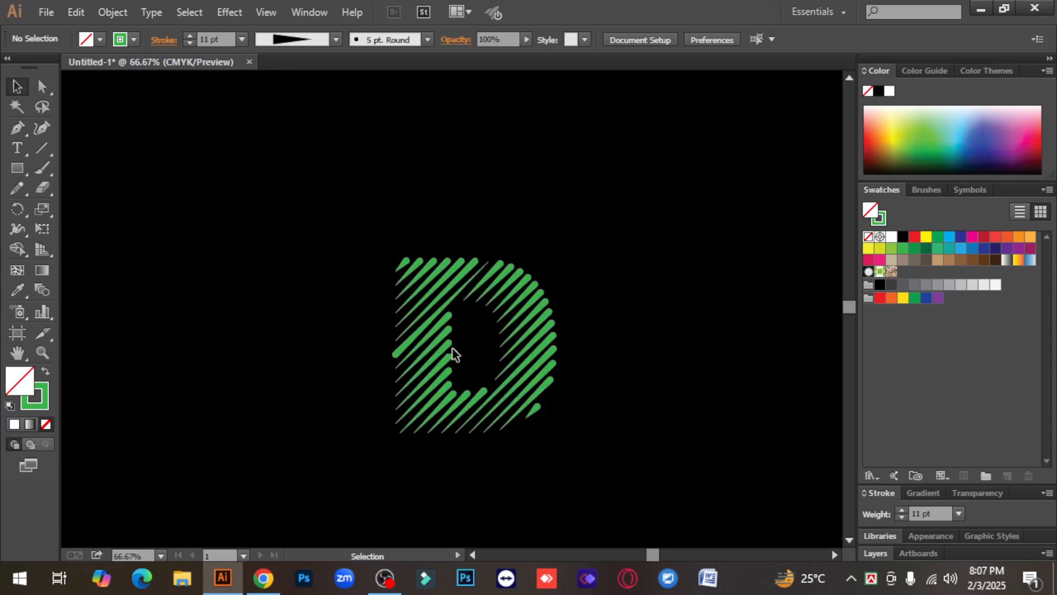
{"action": "left_click", "coordinate": [425, 325]}
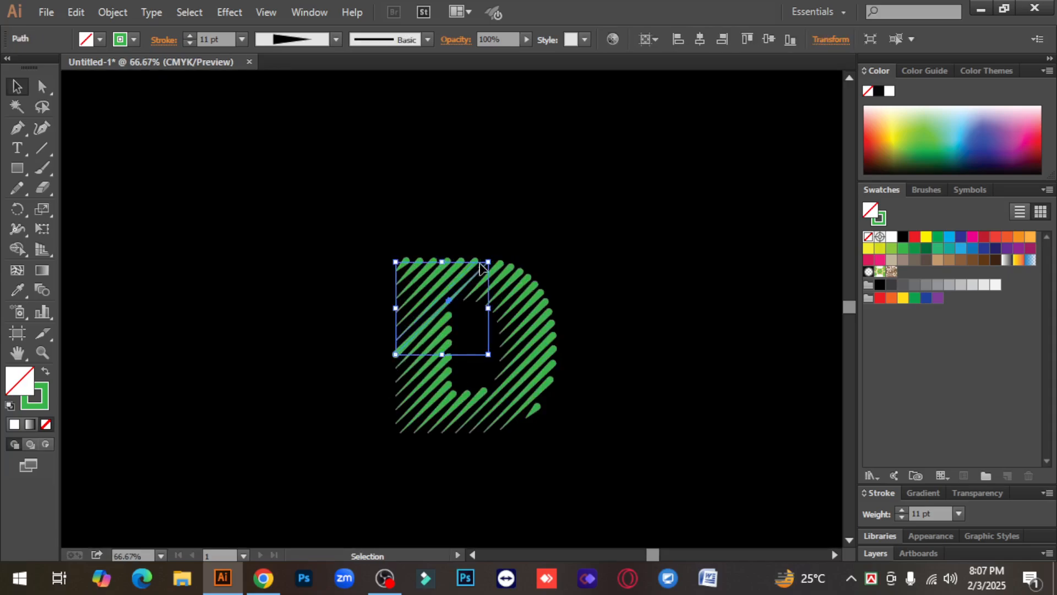
{"action": "left_click", "coordinate": [508, 255]}
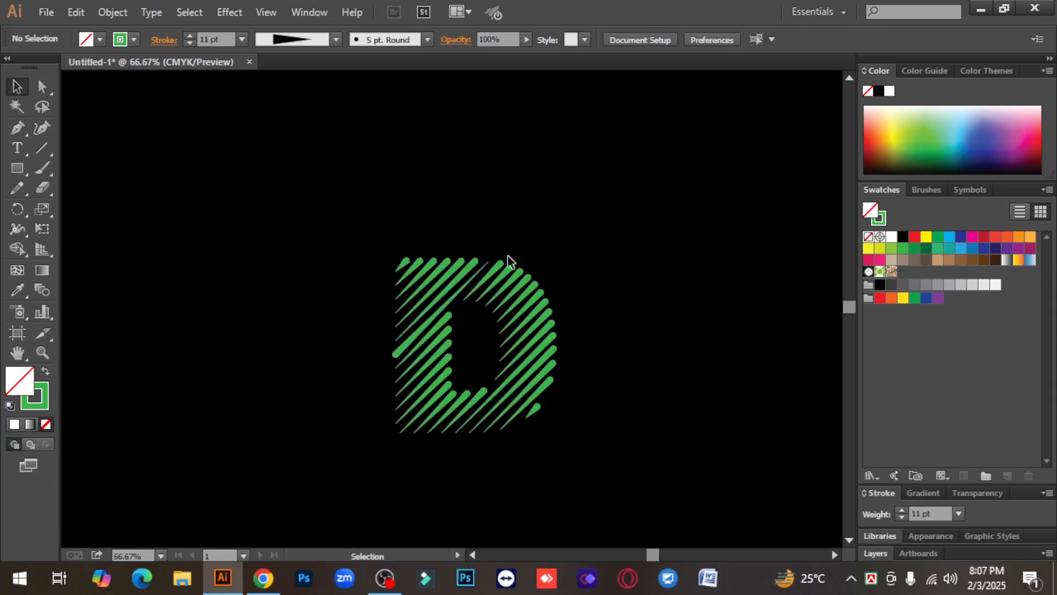
{"action": "left_click", "coordinate": [482, 270]}
{"action": "left_click", "coordinate": [566, 366]}
{"action": "left_click", "coordinate": [452, 311], "text": "ctrl"}
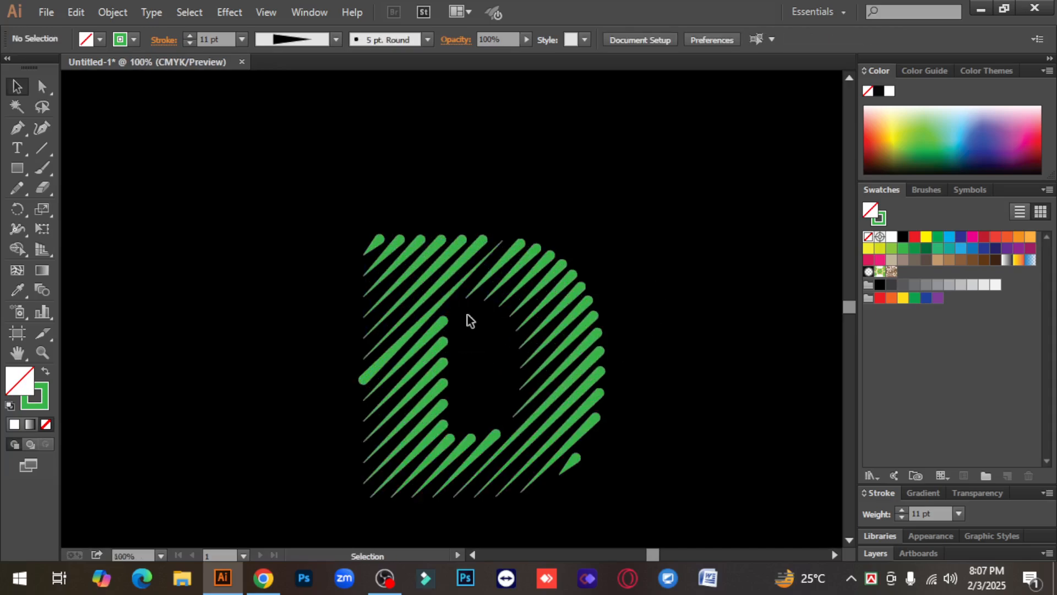
{"action": "left_click", "coordinate": [450, 297]}
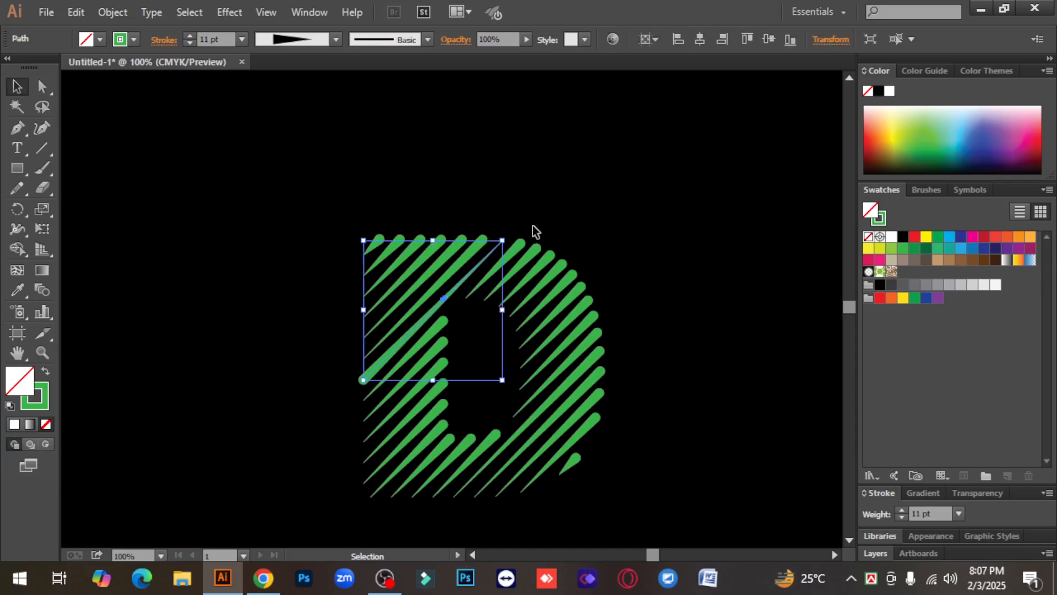
{"action": "left_click_drag", "start_coordinate": [505, 232], "coordinate": [275, 424]}
{"action": "left_click", "coordinate": [276, 429]}
{"action": "key", "text": "ctrl+minus"}
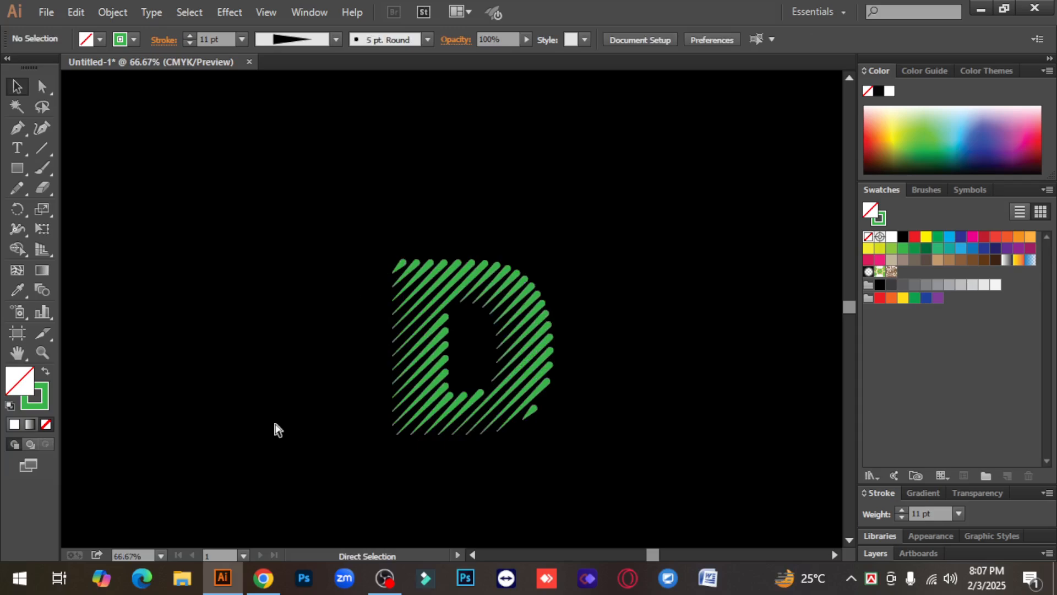
Examine the direction and taper of the D's stripes, checking the long ones around the upper part of the letter individually
{"action": "scroll", "coordinate": [718, 428], "scroll_direction": "down", "scroll_amount": 2}
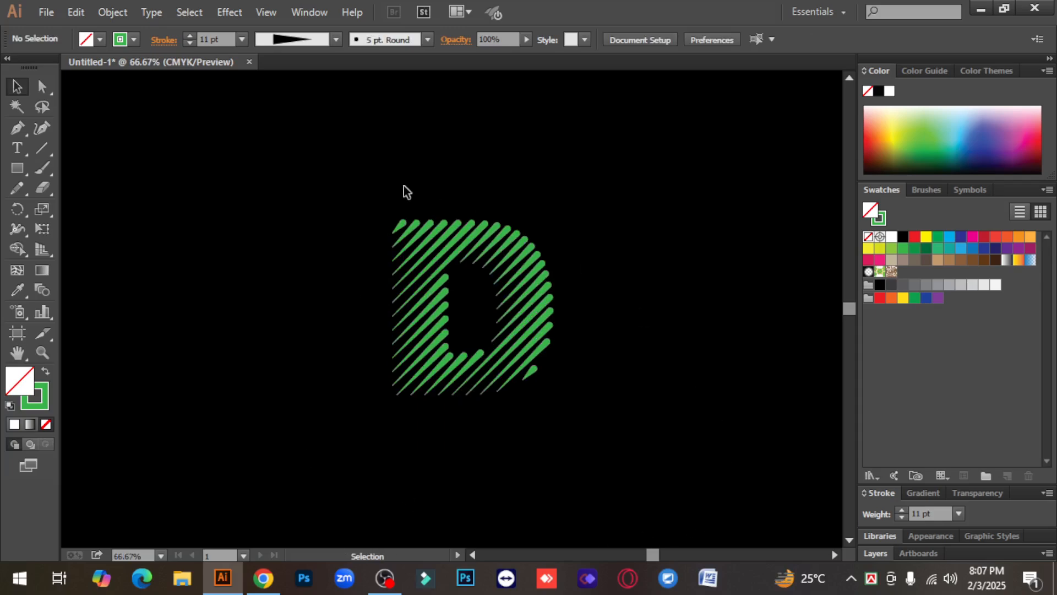
{"action": "left_click_drag", "start_coordinate": [361, 171], "coordinate": [578, 461]}
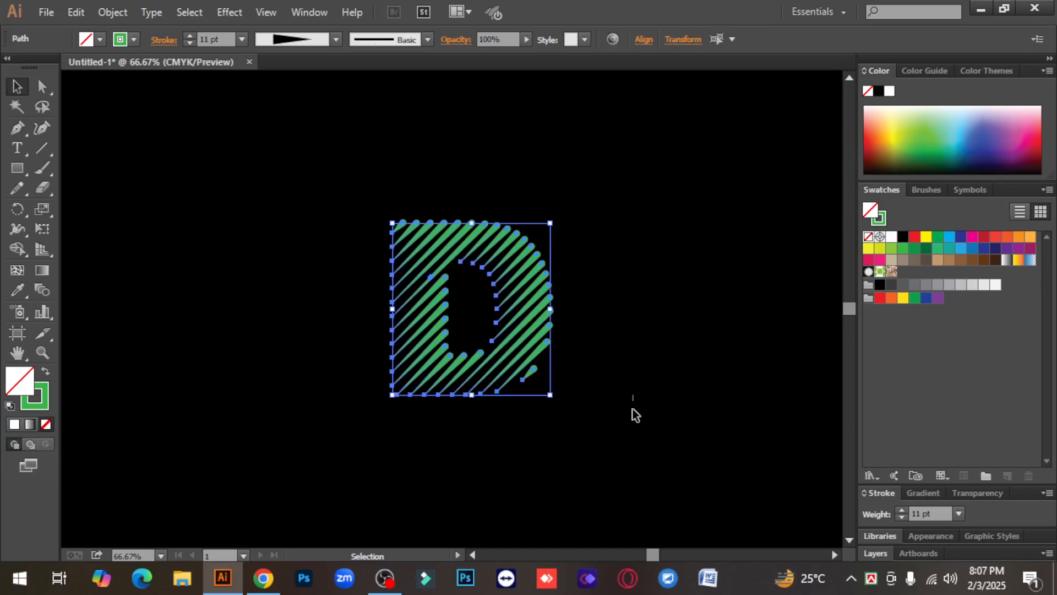
{"action": "left_click", "coordinate": [632, 397]}
{"action": "left_click", "coordinate": [452, 257]}
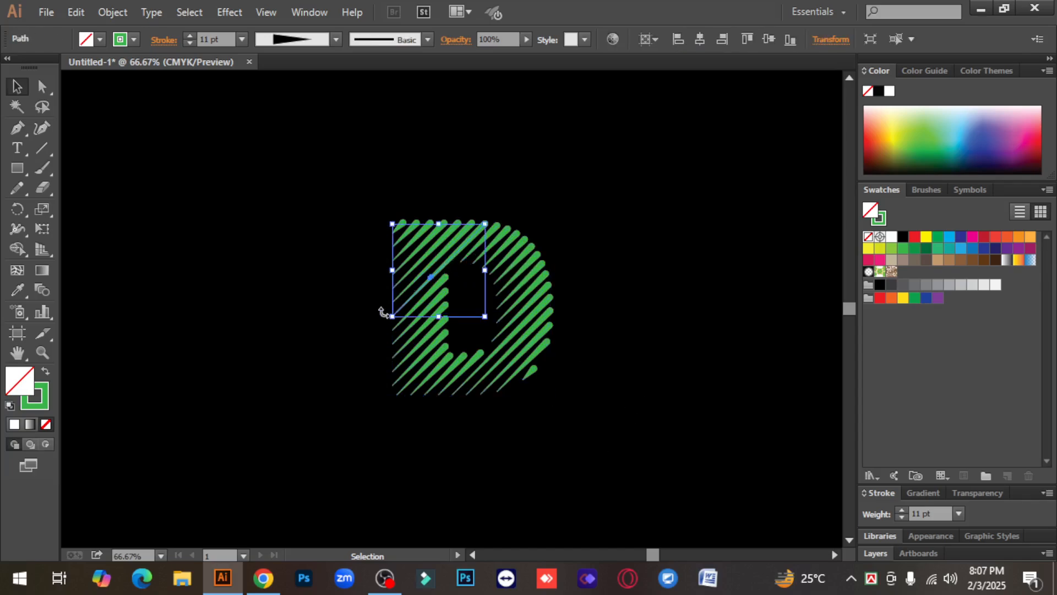
{"action": "left_click", "coordinate": [323, 335]}
{"action": "left_click", "coordinate": [483, 232]}
{"action": "left_click", "coordinate": [597, 283]}
{"action": "left_click", "coordinate": [451, 256]}
{"action": "left_click", "coordinate": [644, 327]}
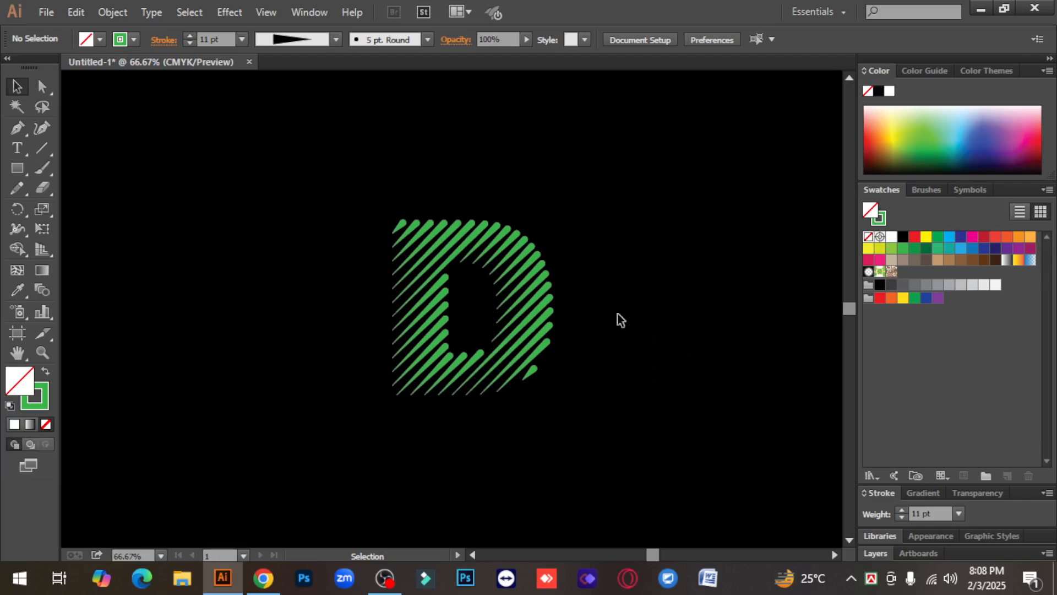
Try a thinner stroke on all the D's stripes, going to 9 pt and then 10 pt
{"action": "left_click_drag", "start_coordinate": [352, 188], "coordinate": [621, 493]}
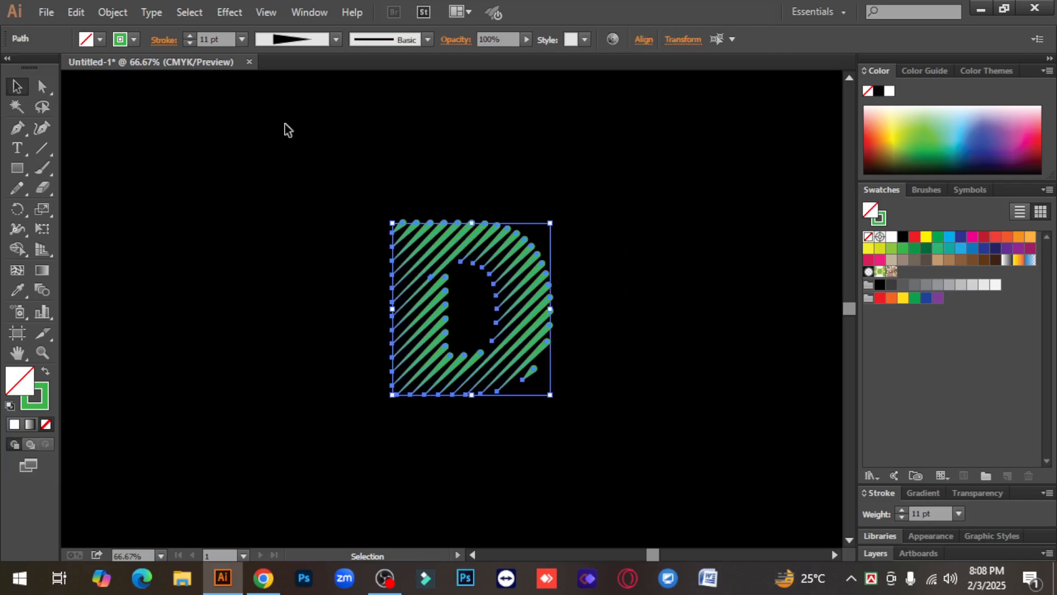
{"action": "left_click", "coordinate": [189, 44]}
{"action": "left_click", "coordinate": [189, 44]}
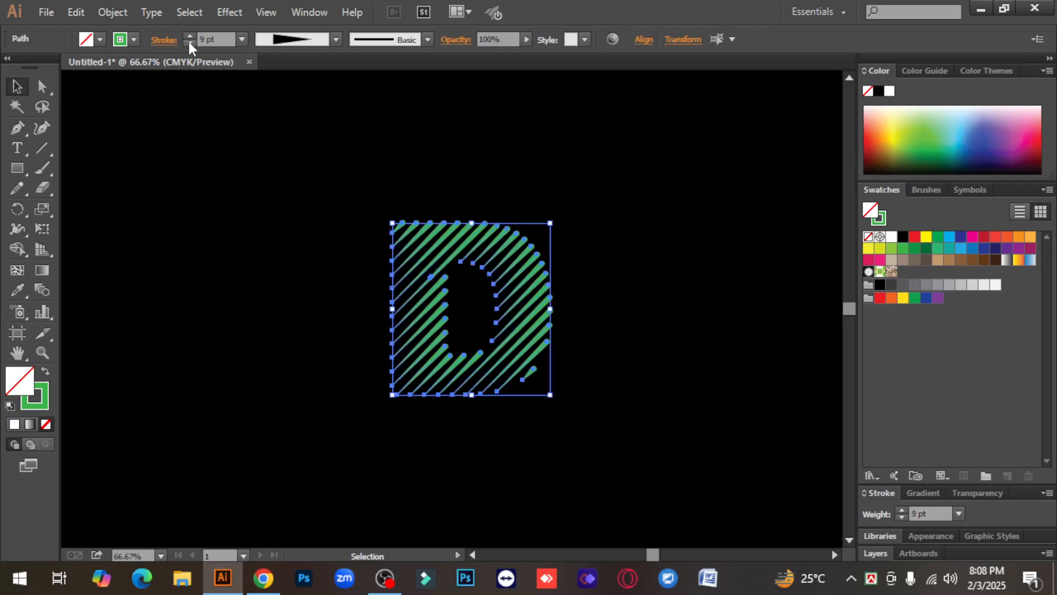
{"action": "left_click", "coordinate": [188, 36]}
{"action": "left_click", "coordinate": [226, 289]}
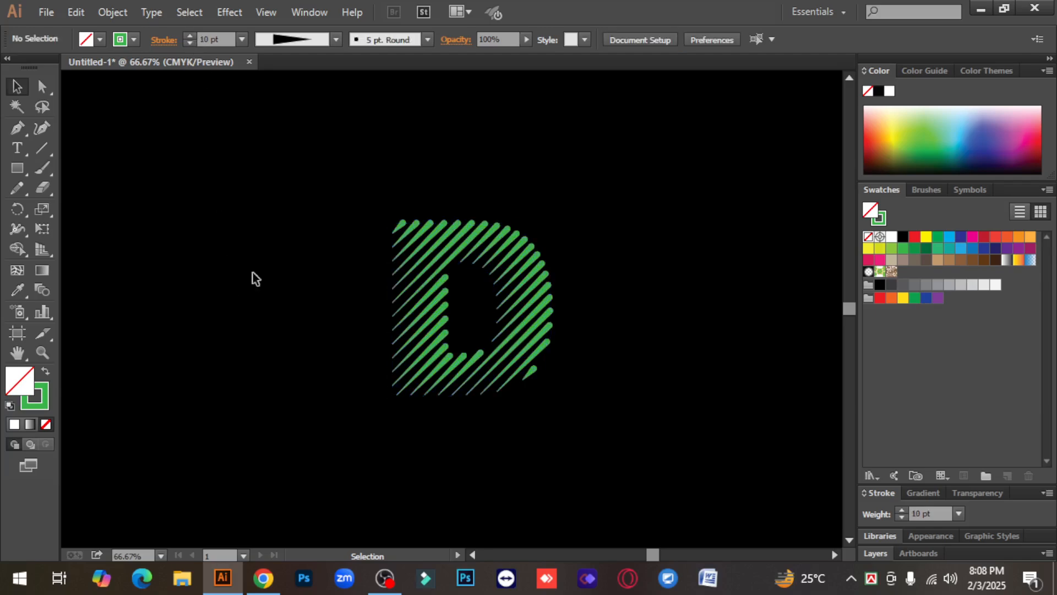
Raise the stroke weight of all the D's stripes to 11 pt and deselect them
{"action": "left_click_drag", "start_coordinate": [340, 165], "coordinate": [556, 385]}
{"action": "left_click", "coordinate": [189, 36]}
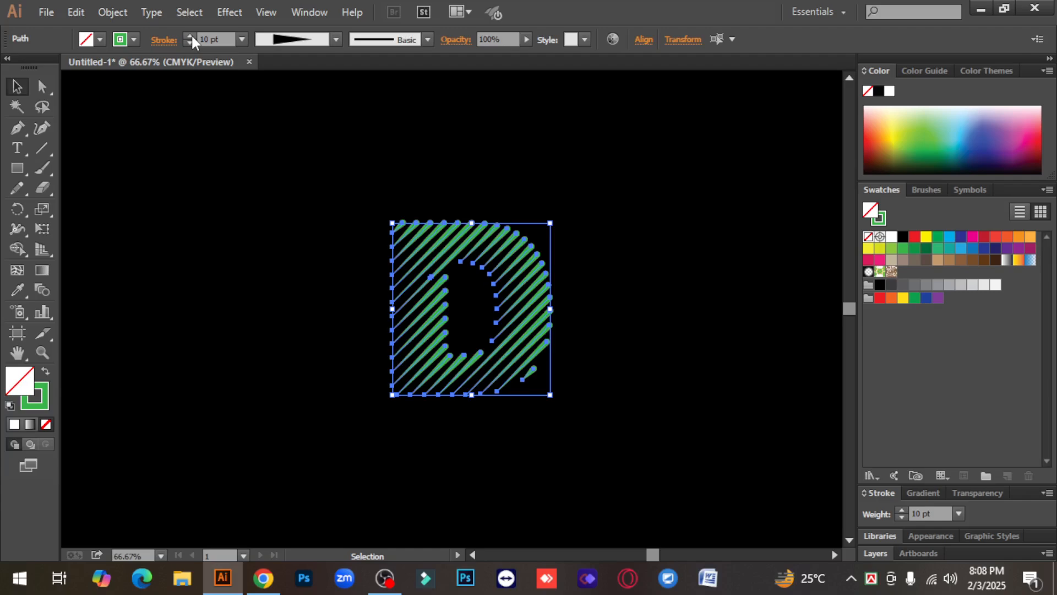
{"action": "left_click", "coordinate": [250, 286]}
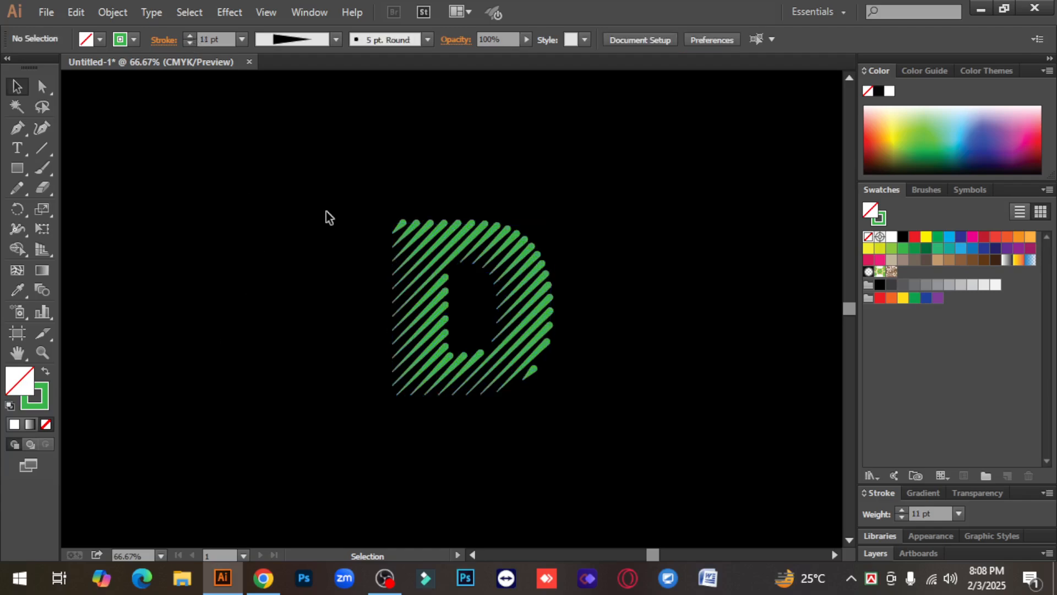
{"action": "left_click_drag", "start_coordinate": [344, 183], "coordinate": [618, 432]}
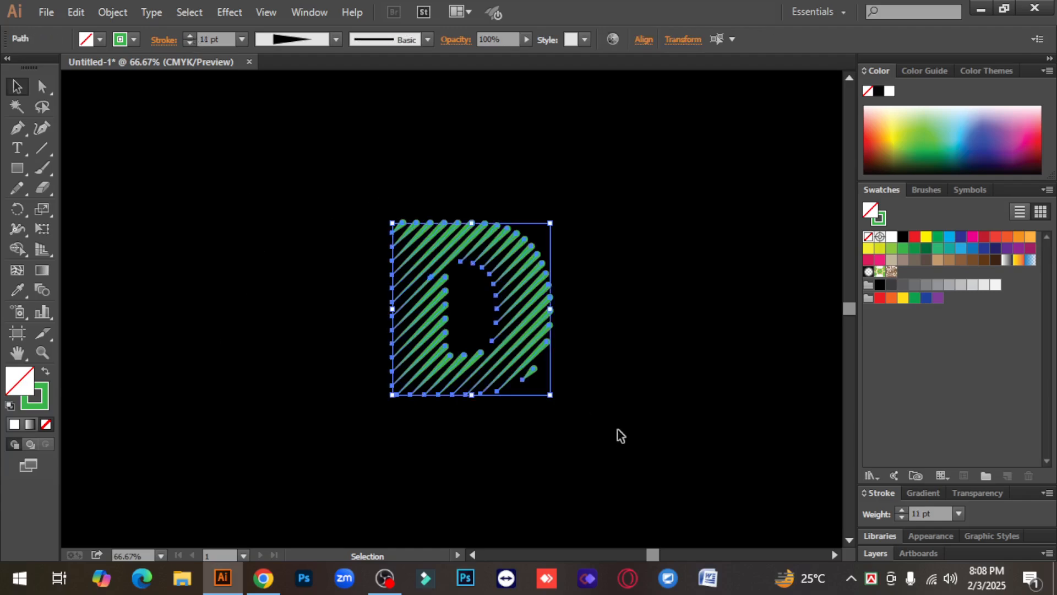
{"action": "left_click", "coordinate": [621, 400]}
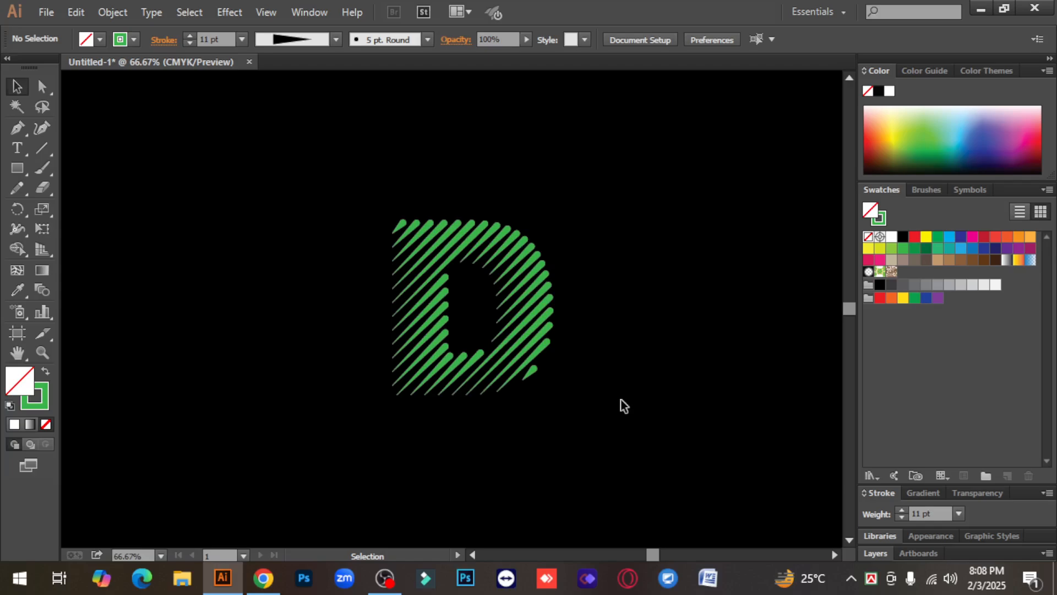
{"action": "left_click_drag", "start_coordinate": [350, 193], "coordinate": [620, 422]}
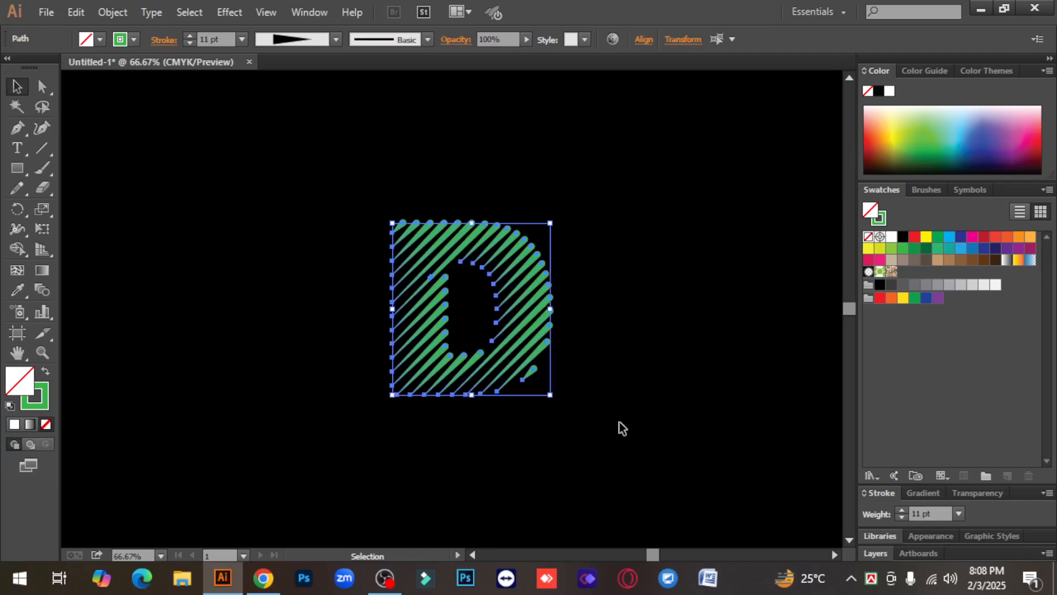
{"action": "left_click", "coordinate": [620, 422]}
Set the stroke weight of all the D's stripes to 9 pt and leave them deselected
{"action": "left_click_drag", "start_coordinate": [364, 204], "coordinate": [571, 426]}
{"action": "left_click", "coordinate": [186, 42]}
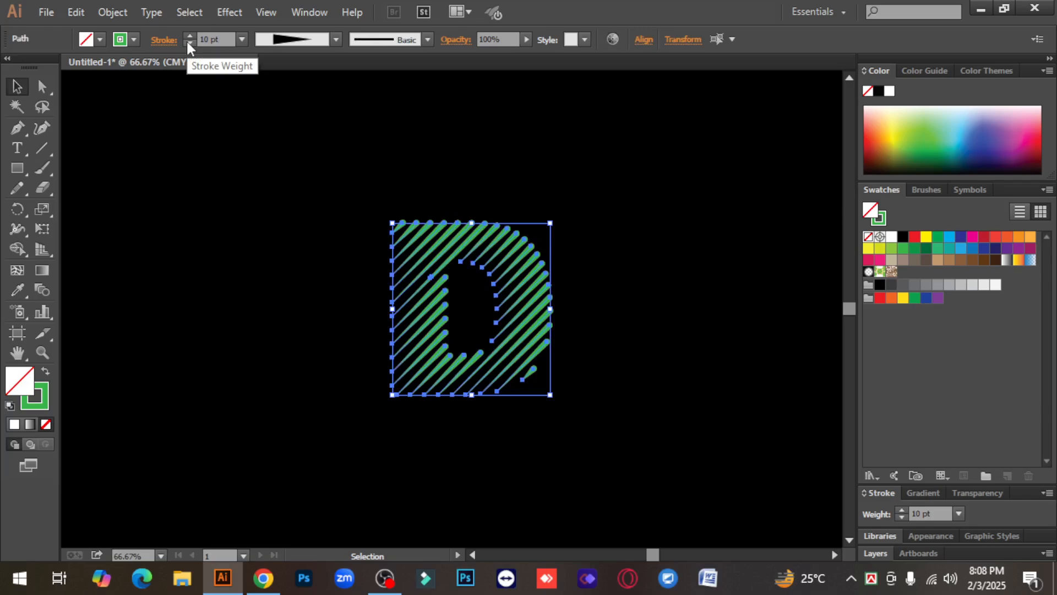
{"action": "left_click", "coordinate": [186, 42]}
{"action": "left_click", "coordinate": [242, 238]}
{"action": "left_click_drag", "start_coordinate": [354, 170], "coordinate": [611, 438]}
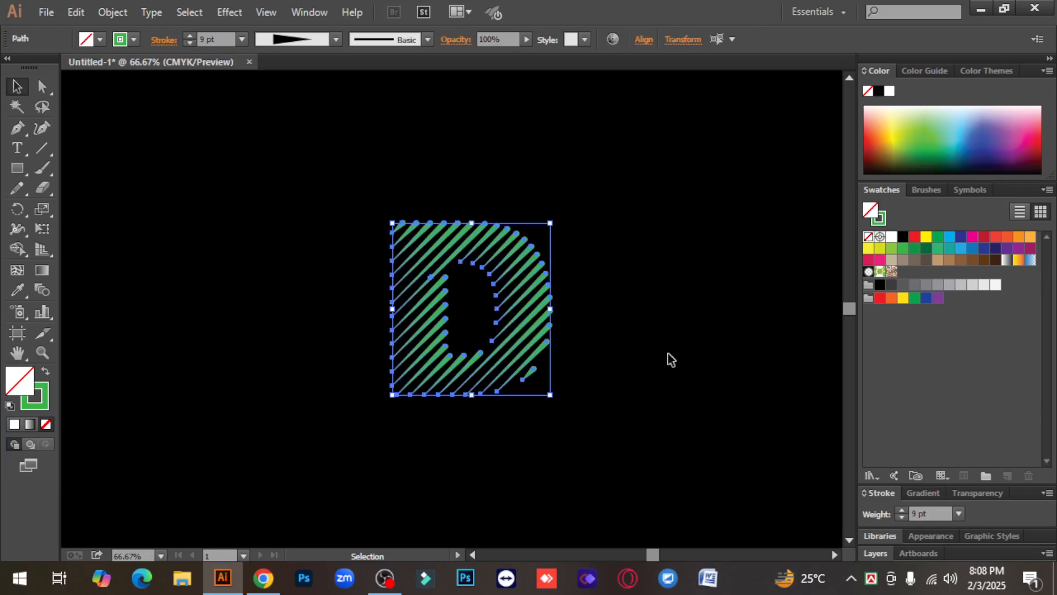
{"action": "left_click", "coordinate": [669, 355]}
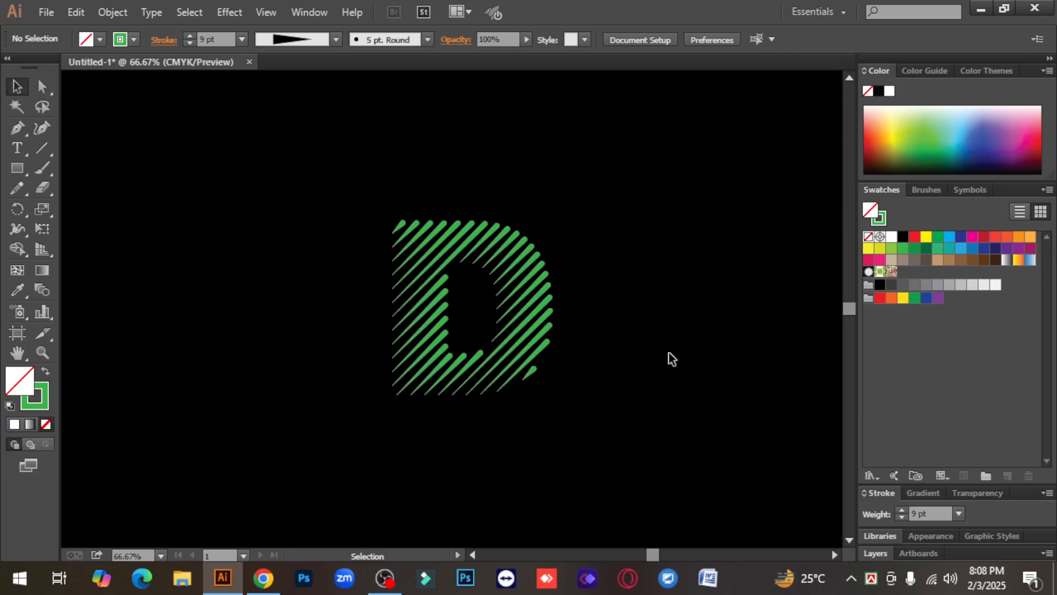